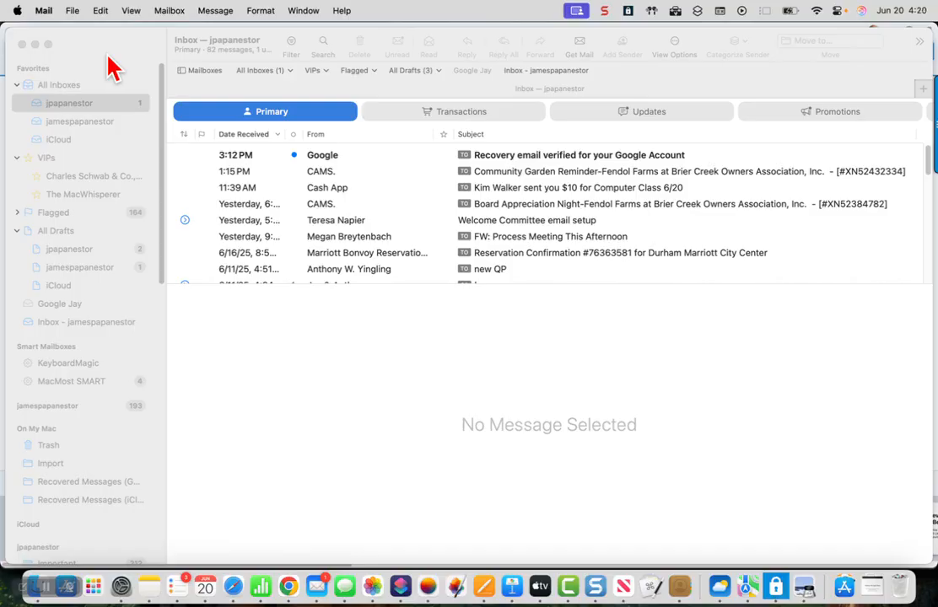
Step: Start a new email message and remove the prefilled recipient from the Cc field
click(137, 78)
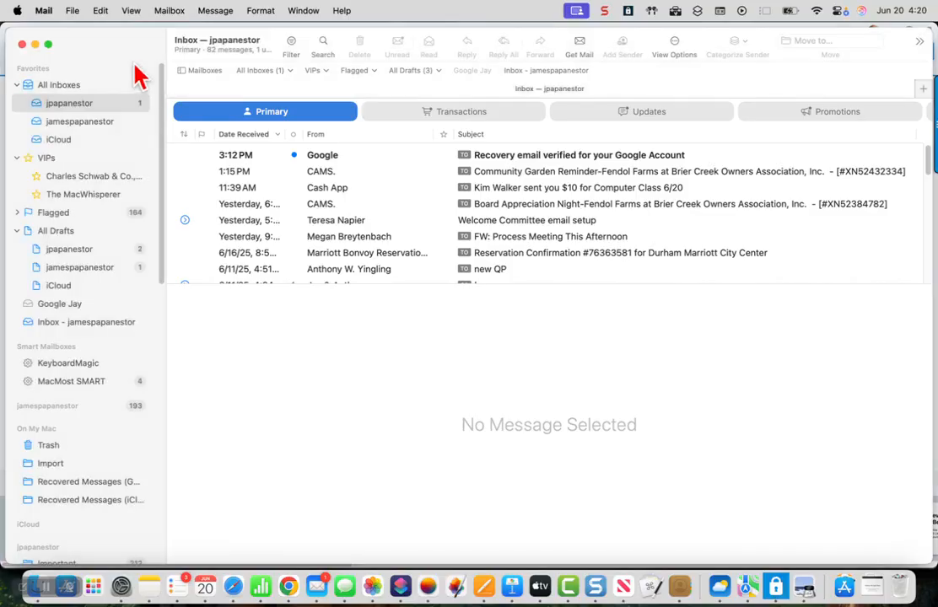
key(super+n)
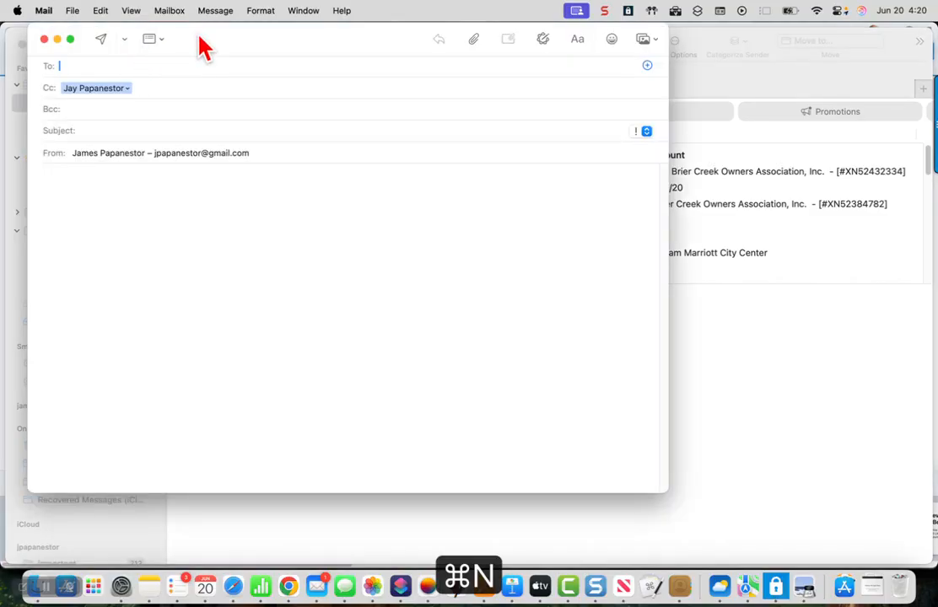
drag(203, 48, 312, 110)
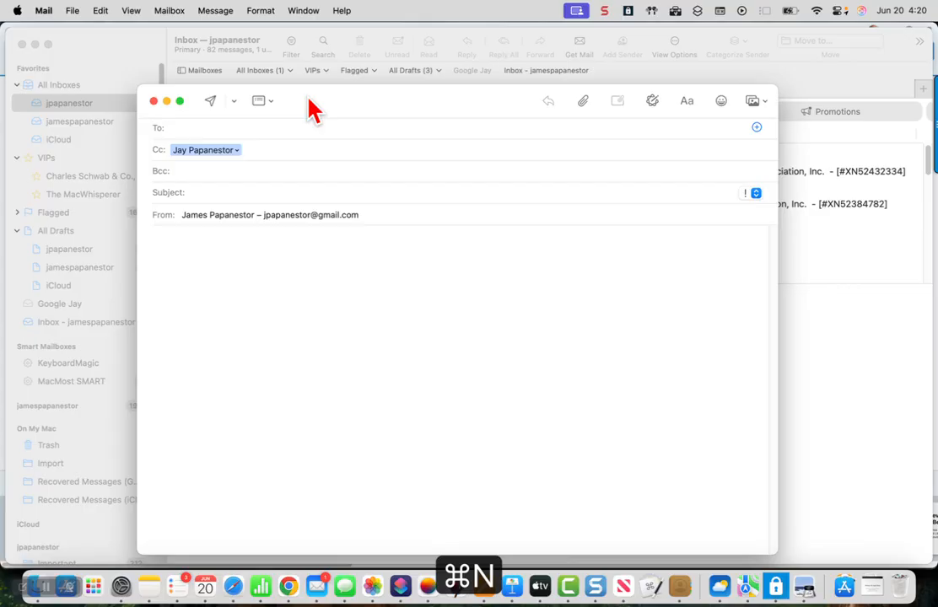
click(249, 151)
key(BackSpace)
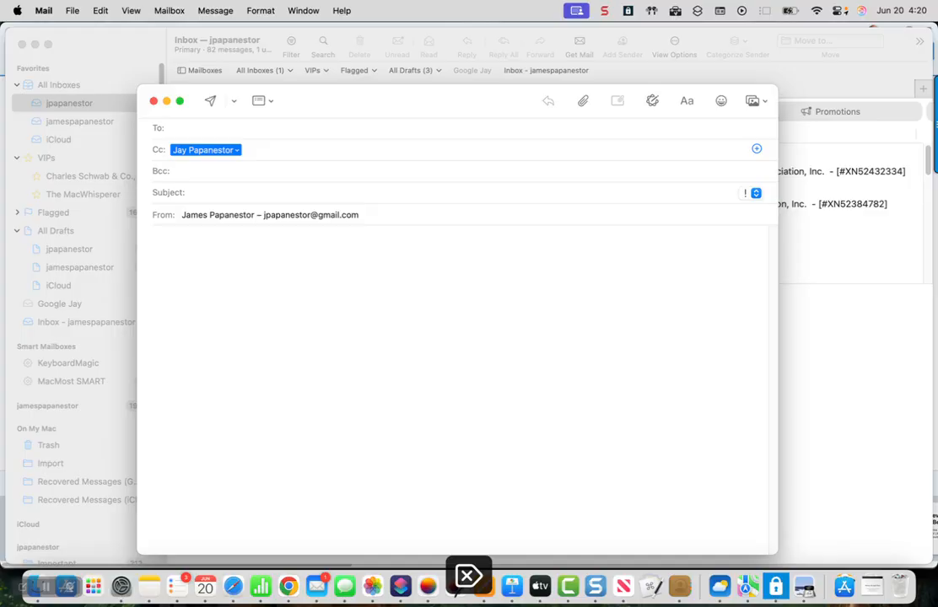
key(BackSpace)
Step: Address the message to the suggested group "Apple 06 20 2025 Workshop"
click(253, 128)
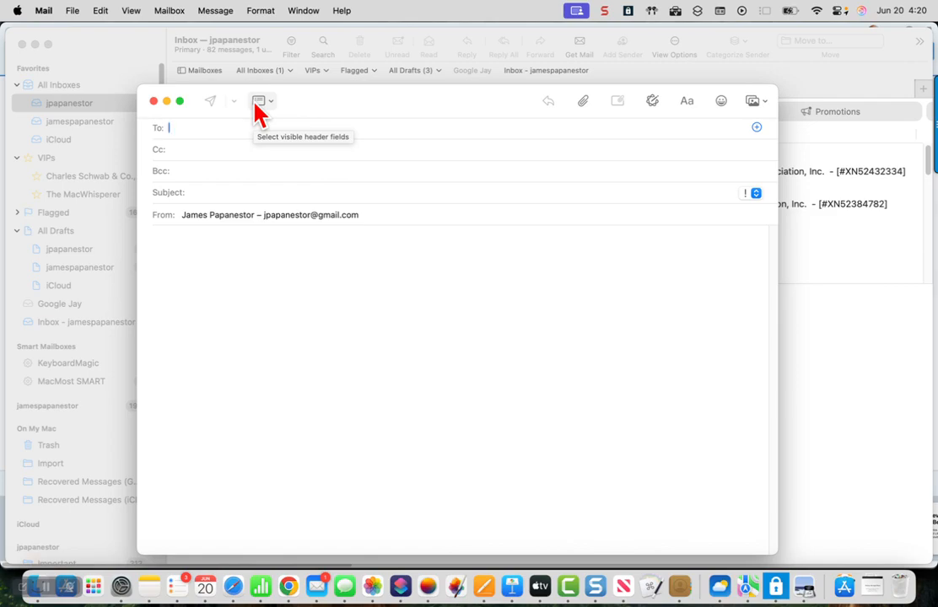
text(apple 06 20 2025 Workshop)
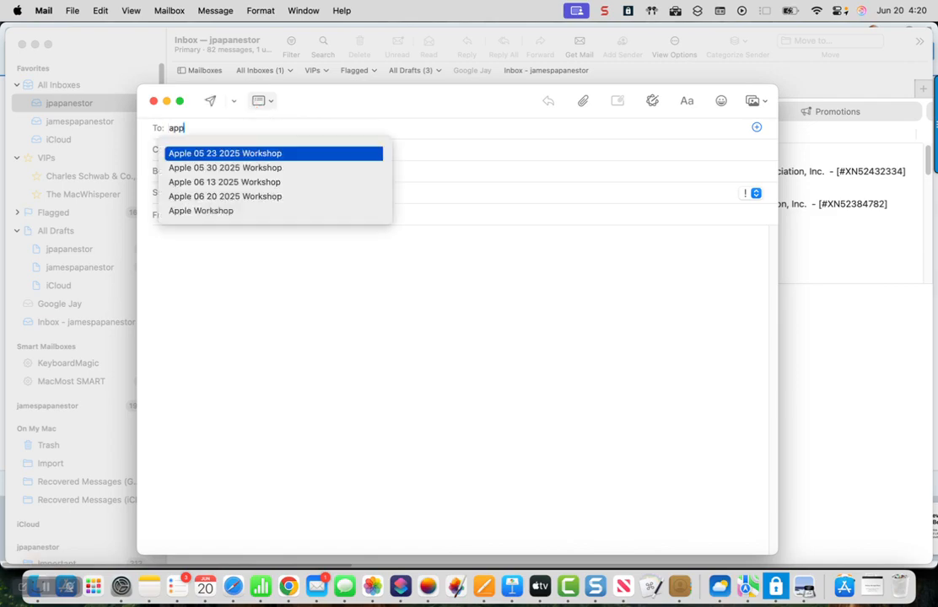
click(221, 199)
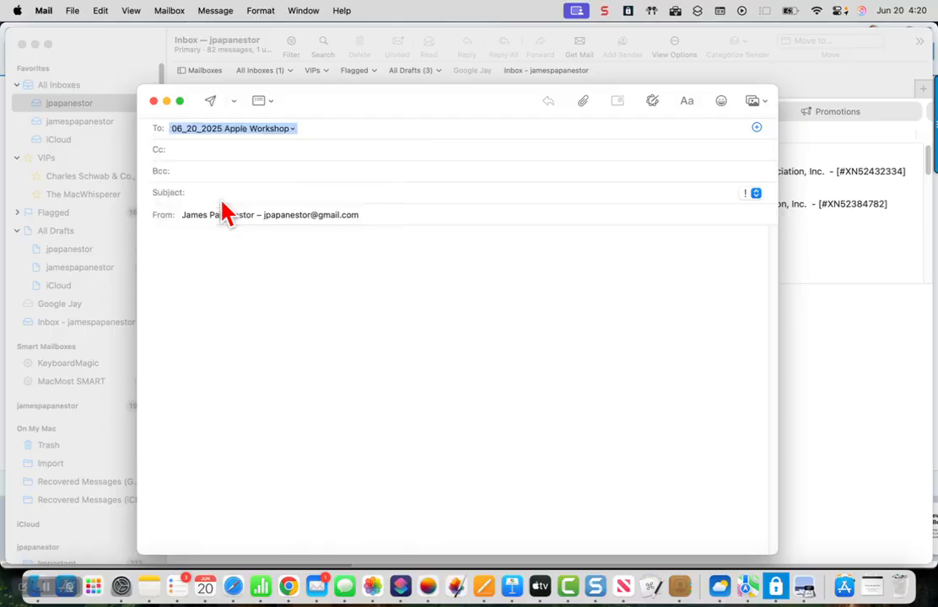
Step: Enter "Adding Photos from Photos" as the message subject
click(217, 191)
text(Adding Pho)
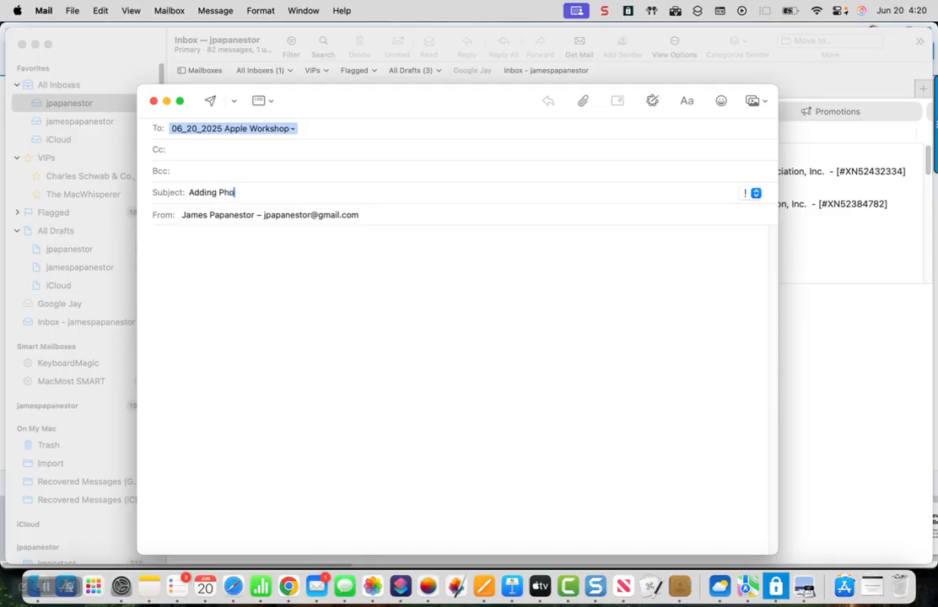
text(tos from iP)
key(BackSpace)
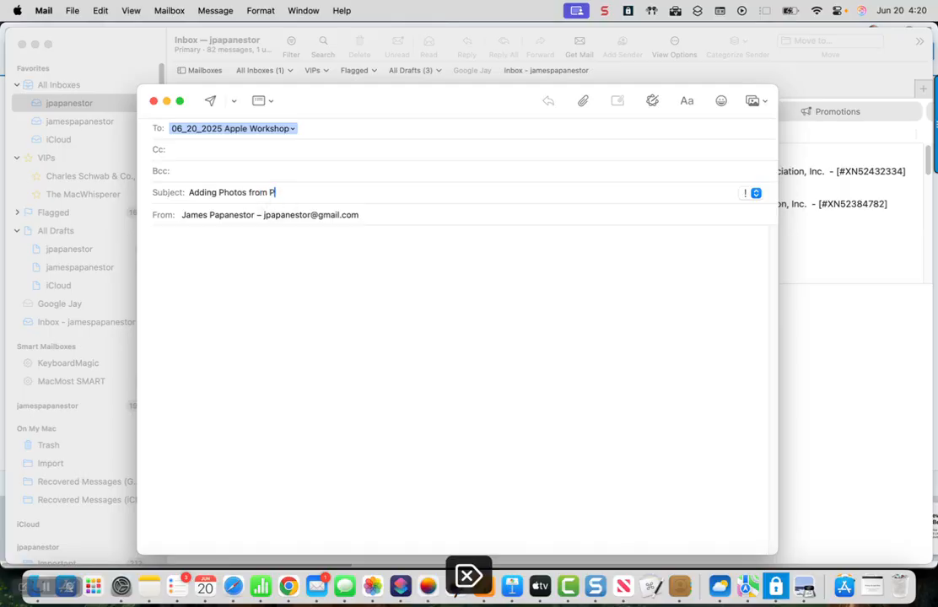
Step: Write "Body of the letter.." in the message body and add a blank line below it
click(203, 251)
text(Body)
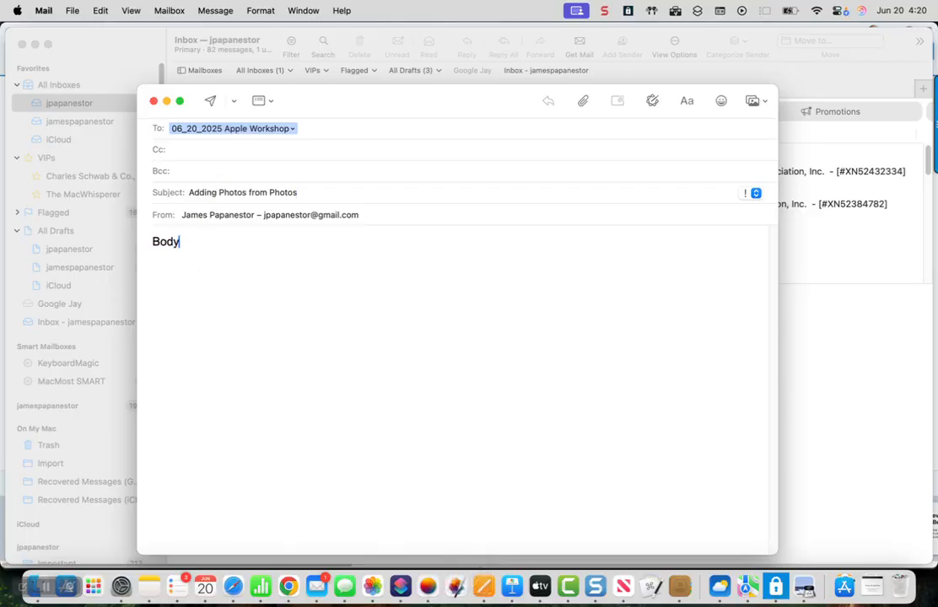
text( of the letter.)
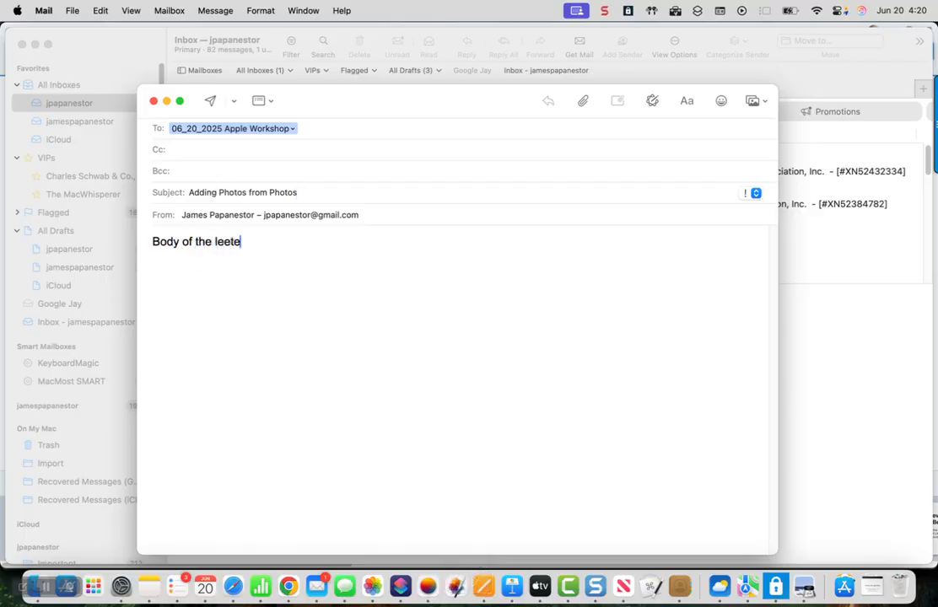
text(.)
key(Return)
key(Return)
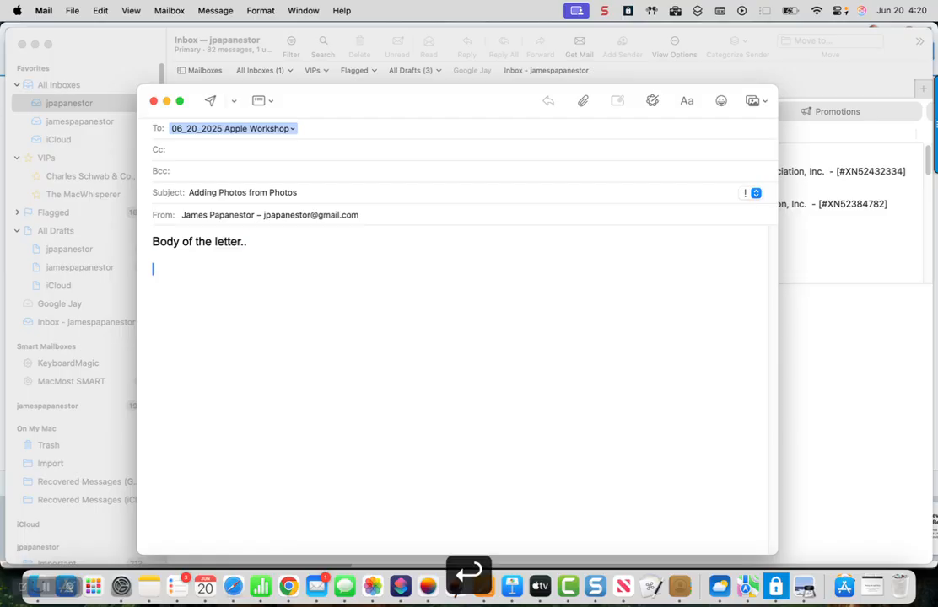
click(752, 102)
click(772, 128)
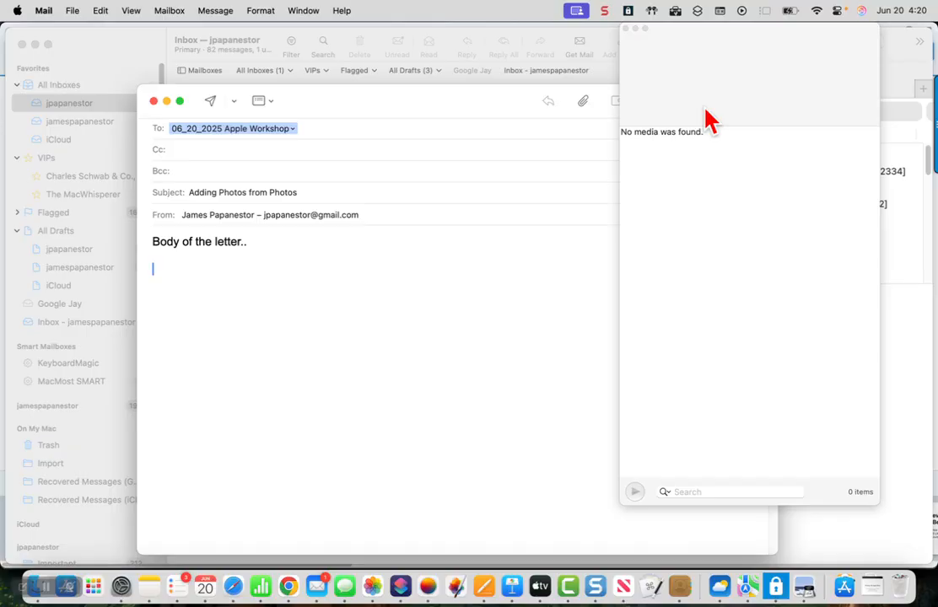
click(625, 29)
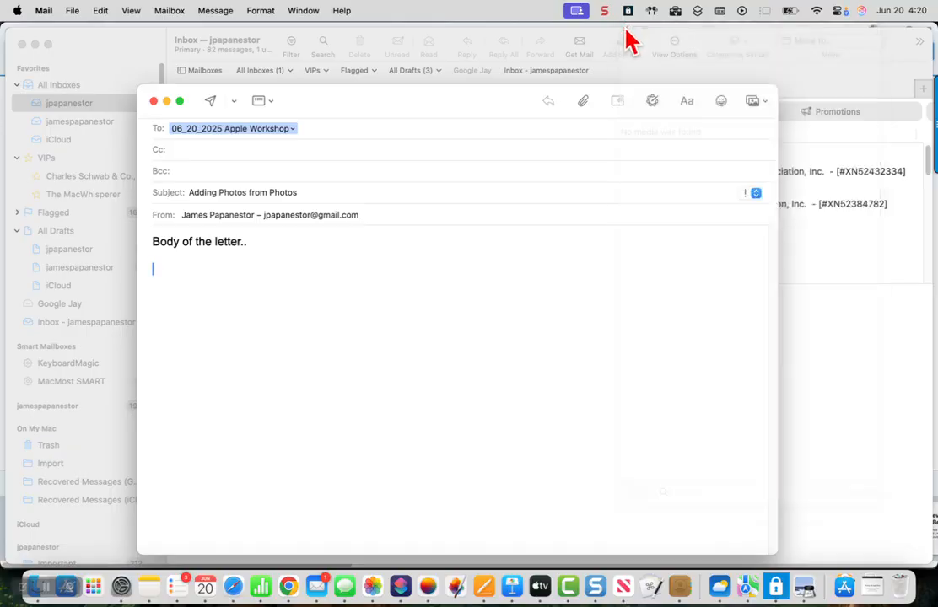
click(755, 102)
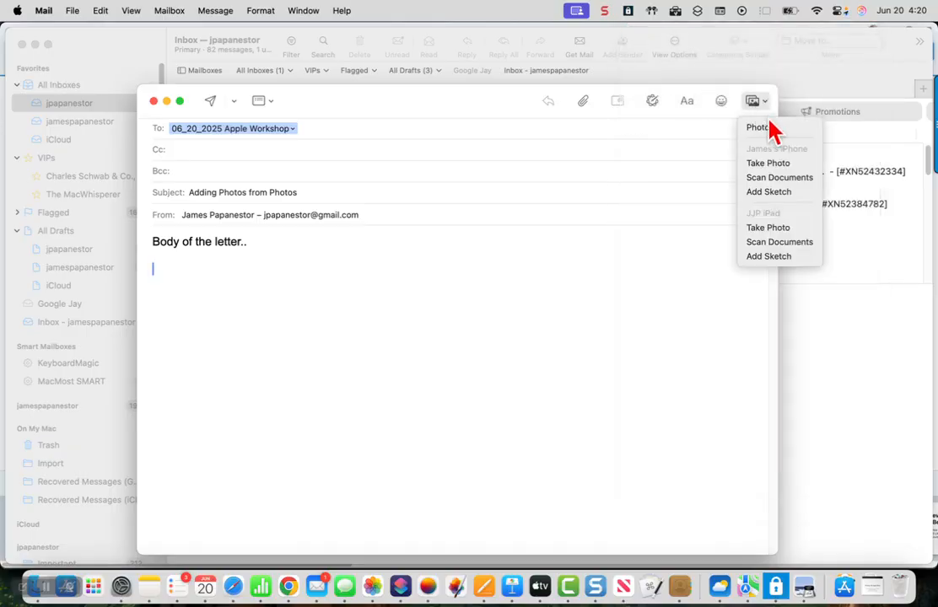
click(768, 128)
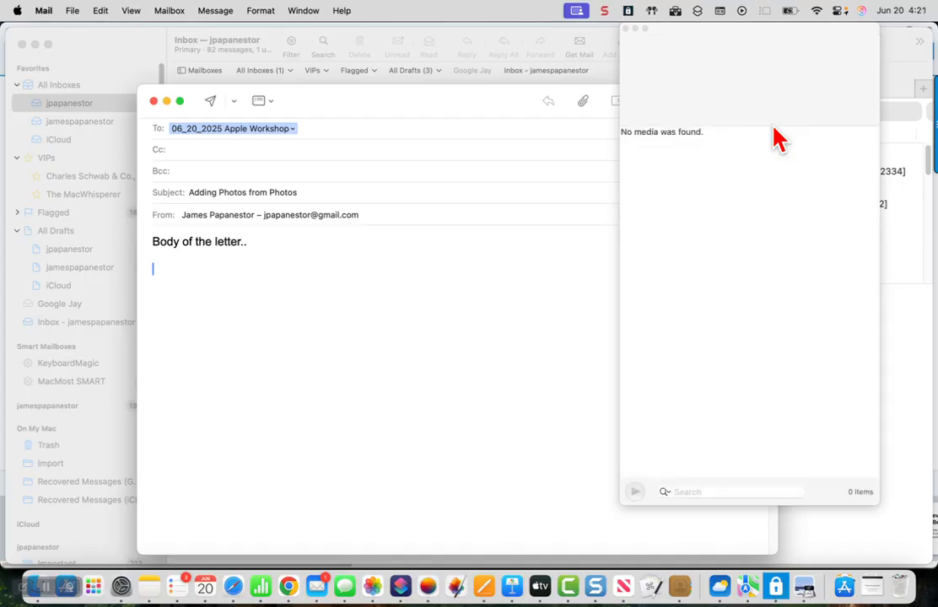
click(625, 25)
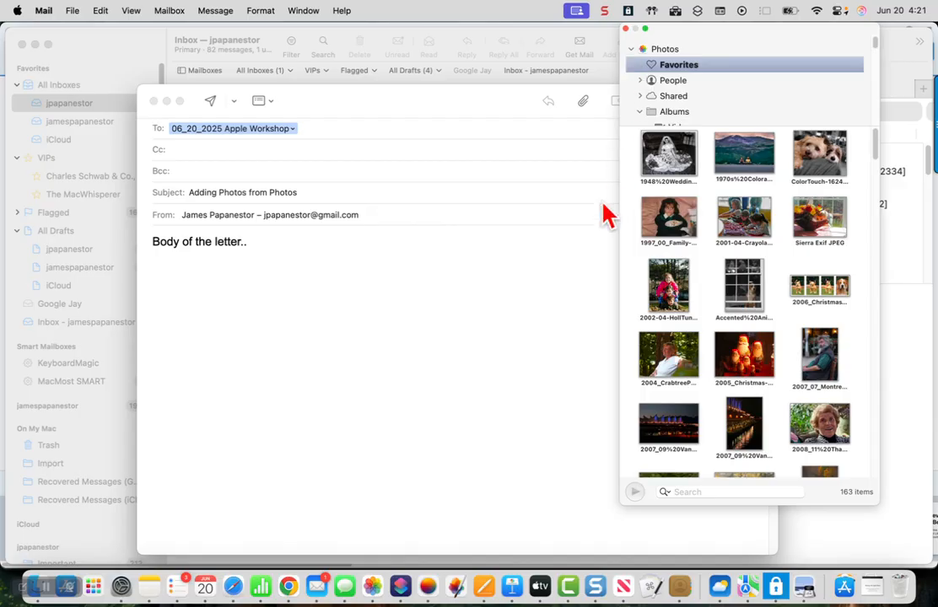
click(625, 29)
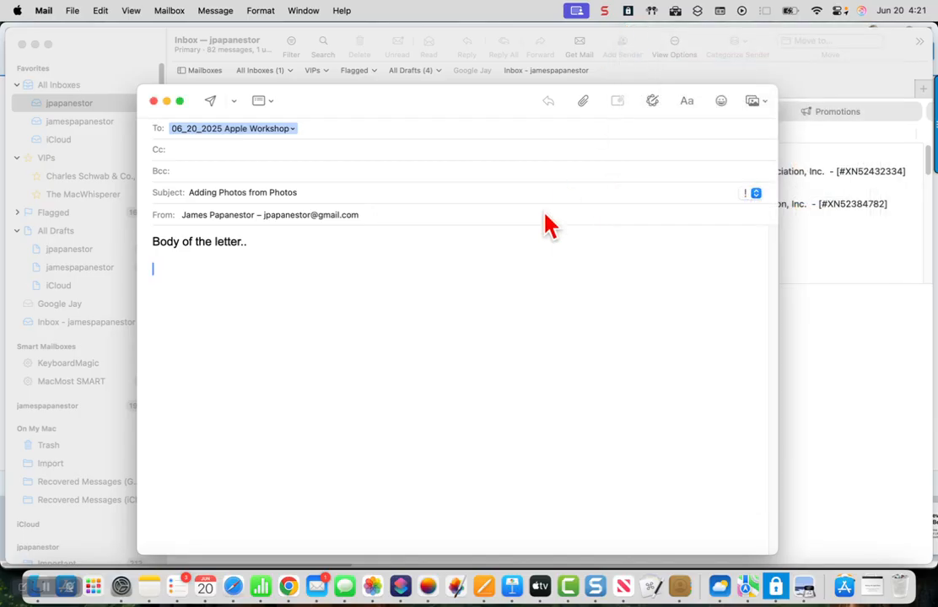
Step: Open the Photos browser and insert the two-dogs picture, ColorTouch-1624717639501.jpg, from Favorites below the body text
click(760, 101)
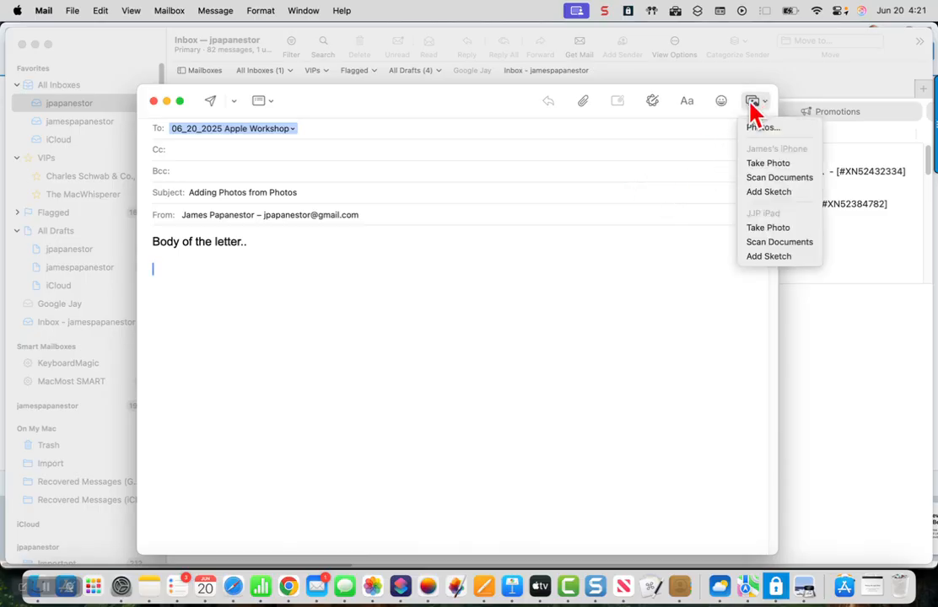
click(762, 133)
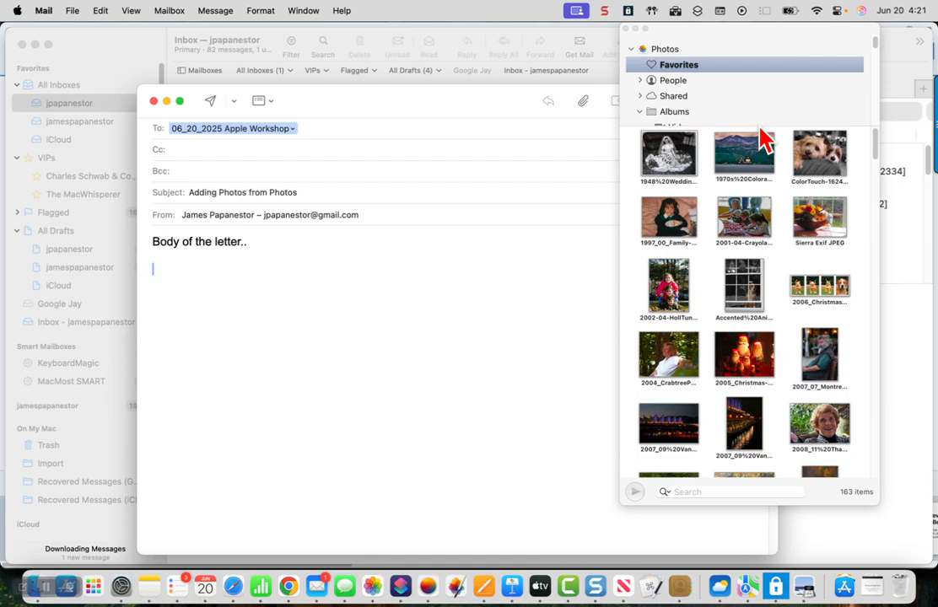
click(818, 162)
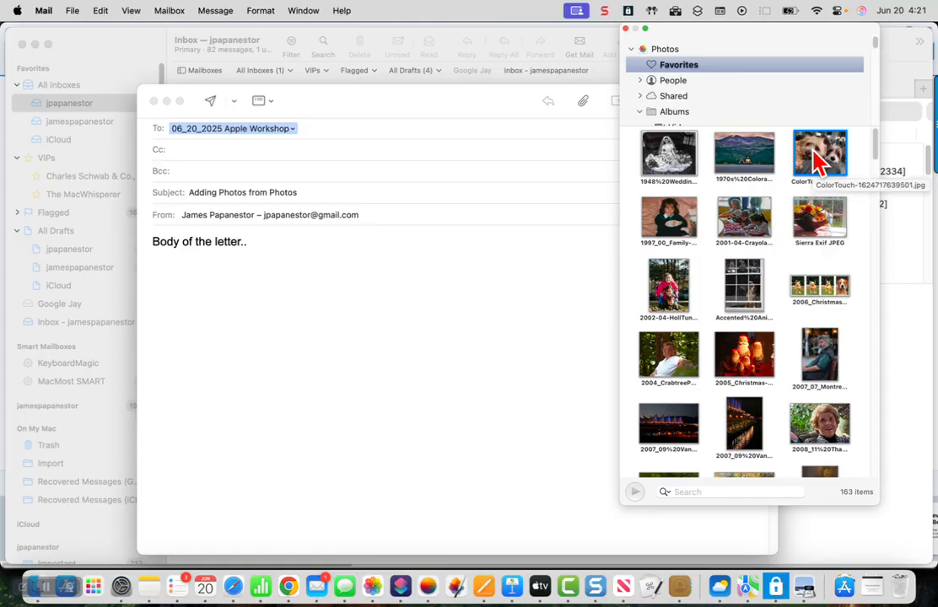
drag(818, 163, 196, 308)
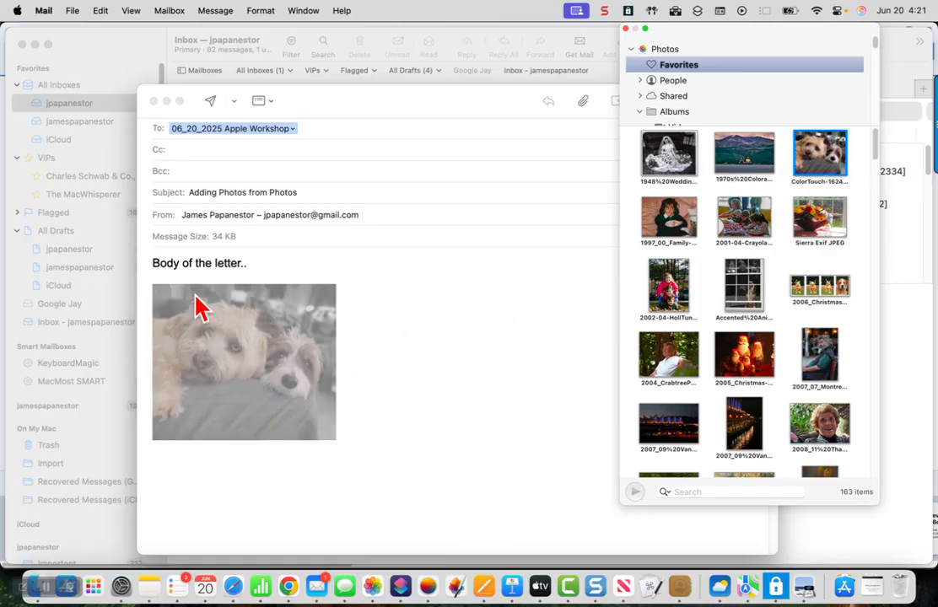
click(428, 353)
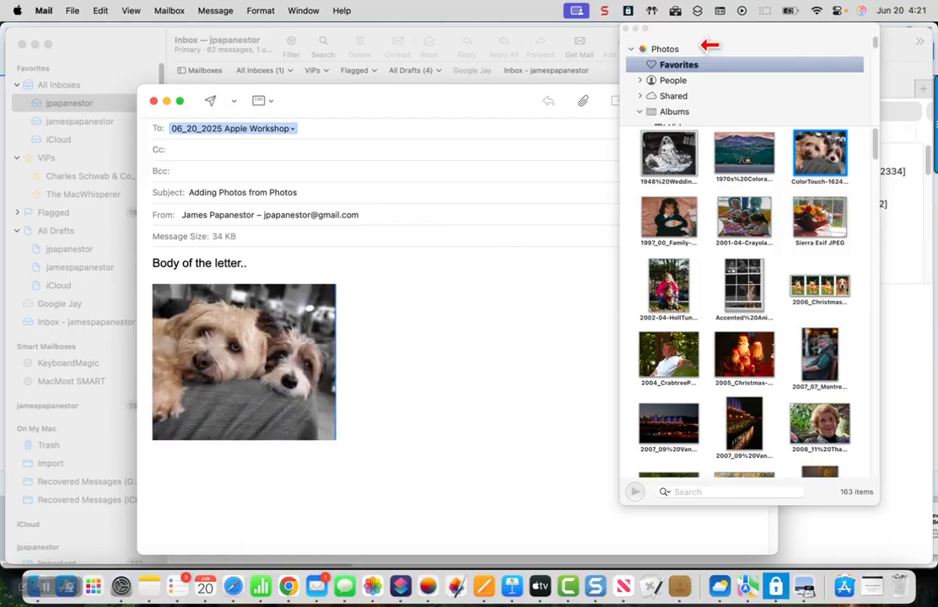
Step: Narrow the message window and arrange it beside the photo browser so the two do not overlap
drag(485, 108, 358, 47)
drag(718, 54, 781, 46)
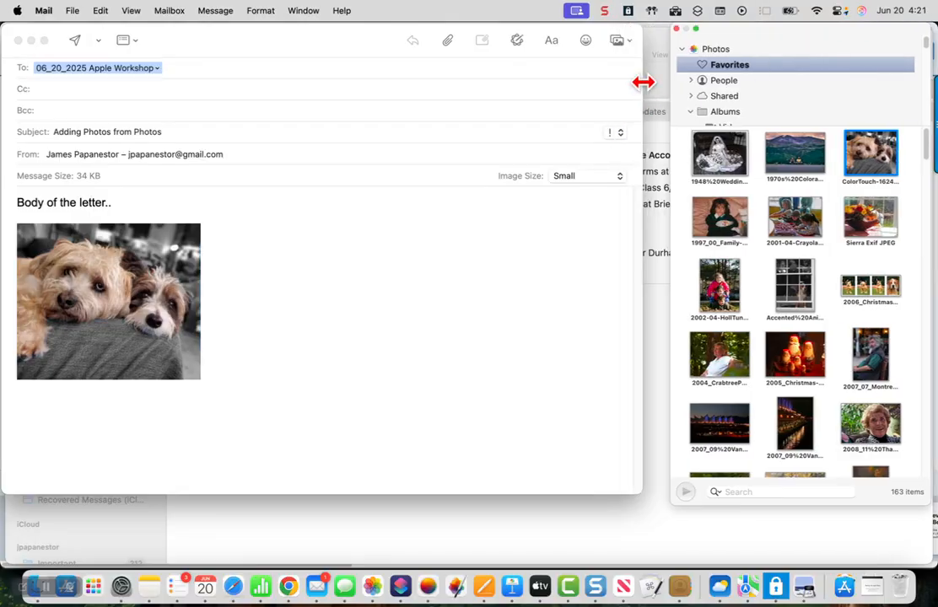
drag(641, 93, 561, 90)
drag(291, 42, 356, 46)
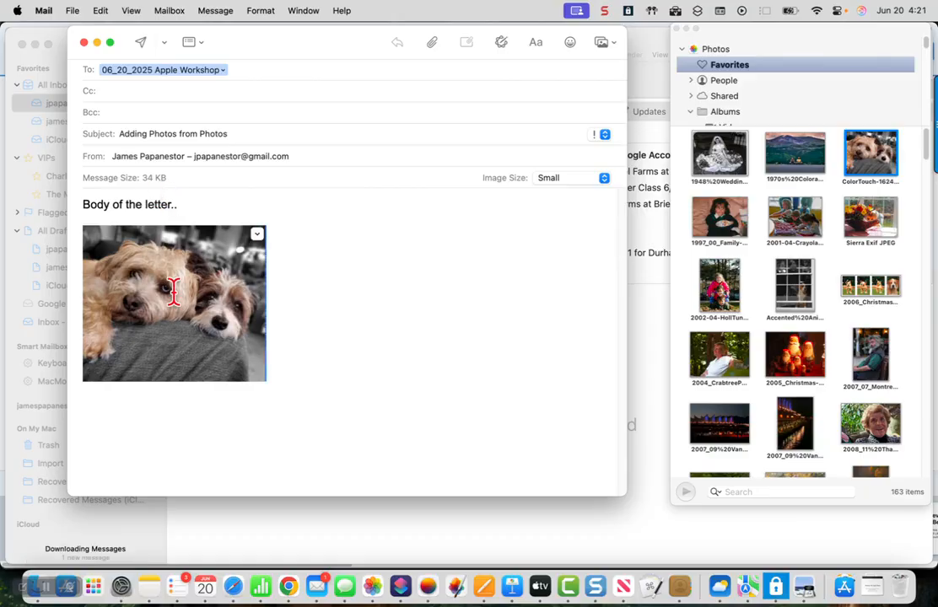
Step: Set the message's image size to Medium
click(257, 236)
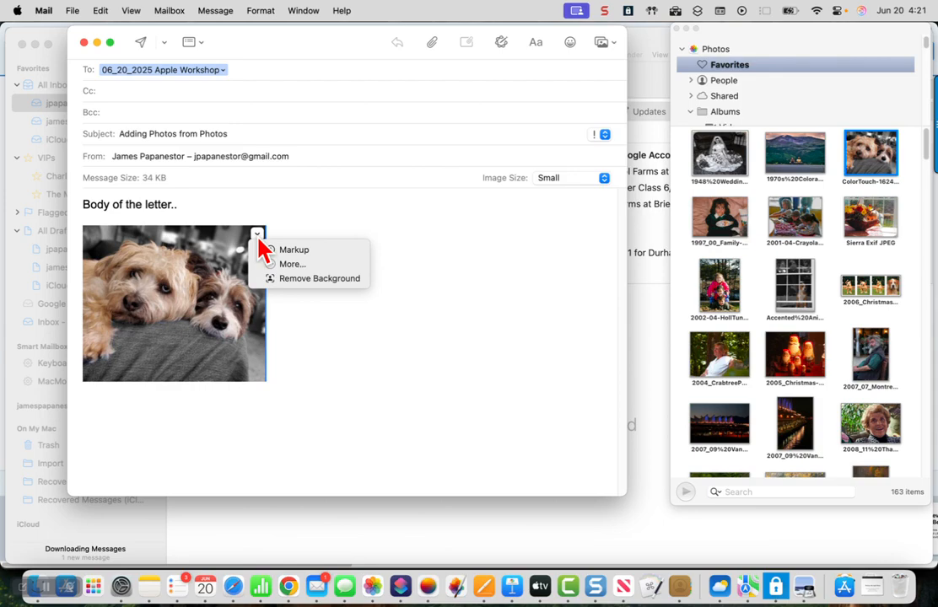
click(467, 305)
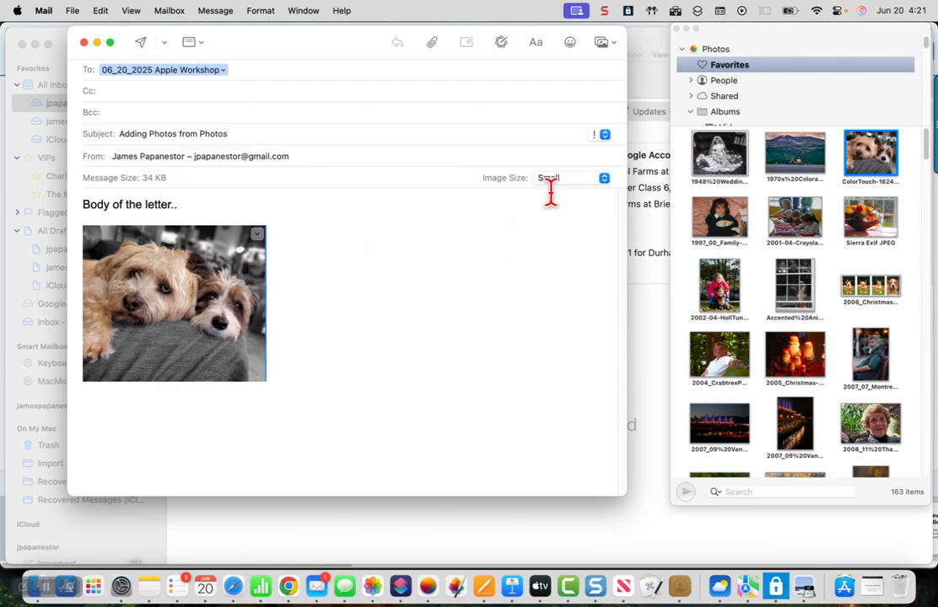
click(604, 179)
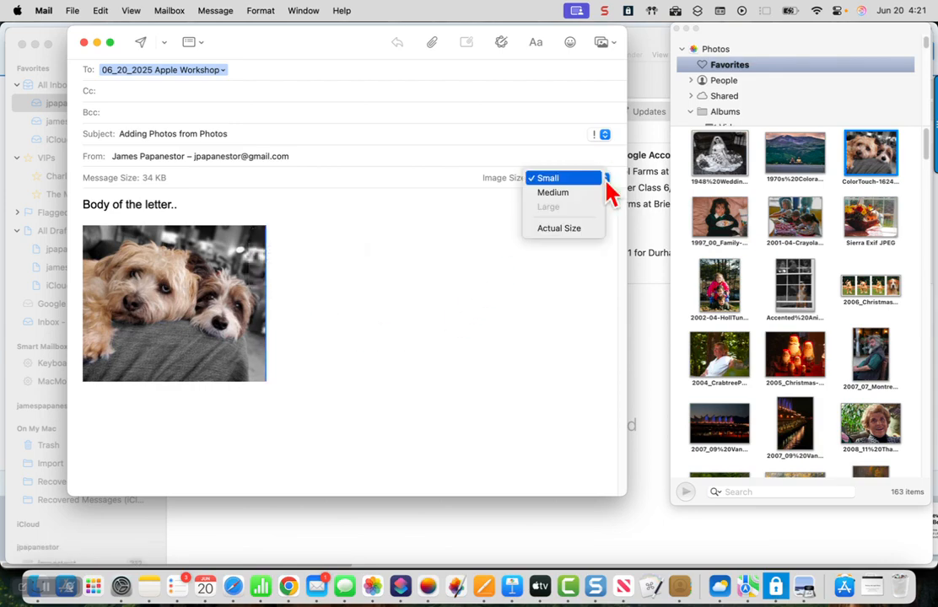
click(563, 193)
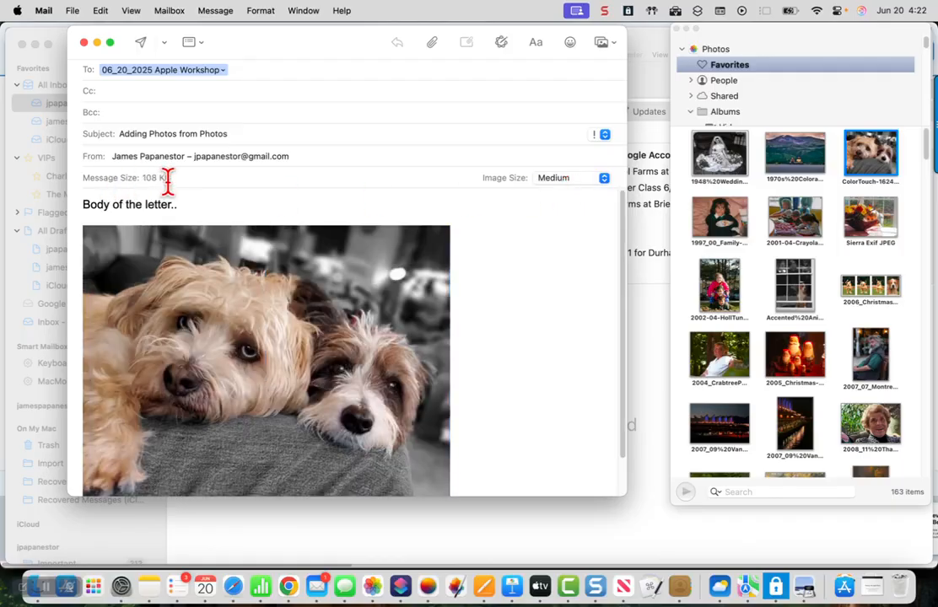
Step: Expand People in the photo browser, insert IMG_0276.JPG from the second person's photos after the dog picture, and place the cursor behind it
mouse_move(435, 252)
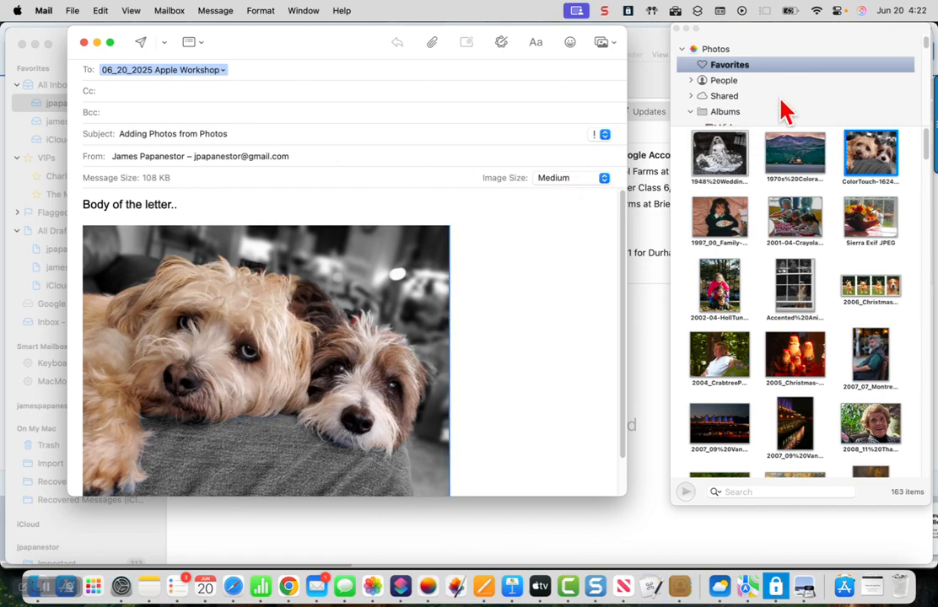
scroll(779, 109, down, 4)
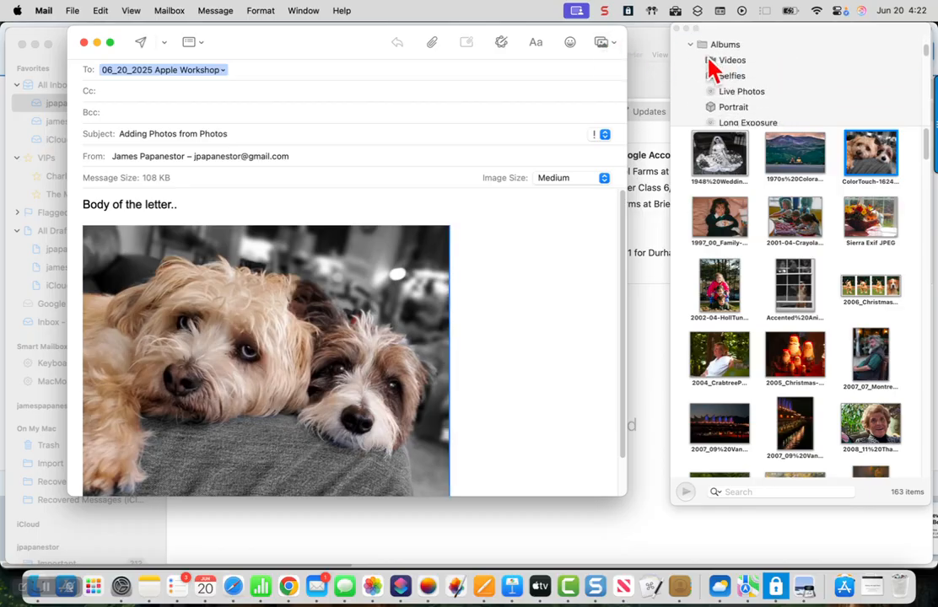
scroll(716, 88, up, 3)
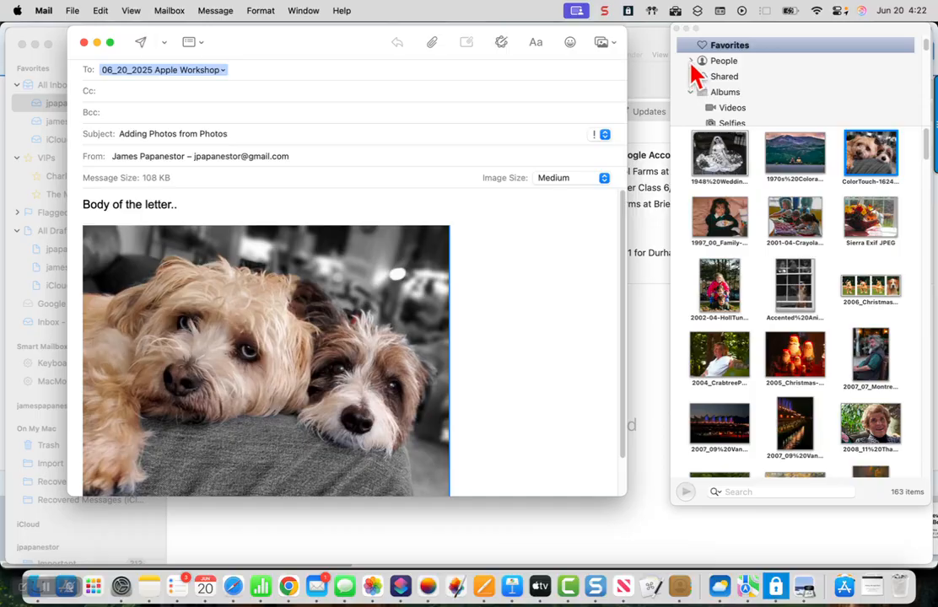
click(691, 60)
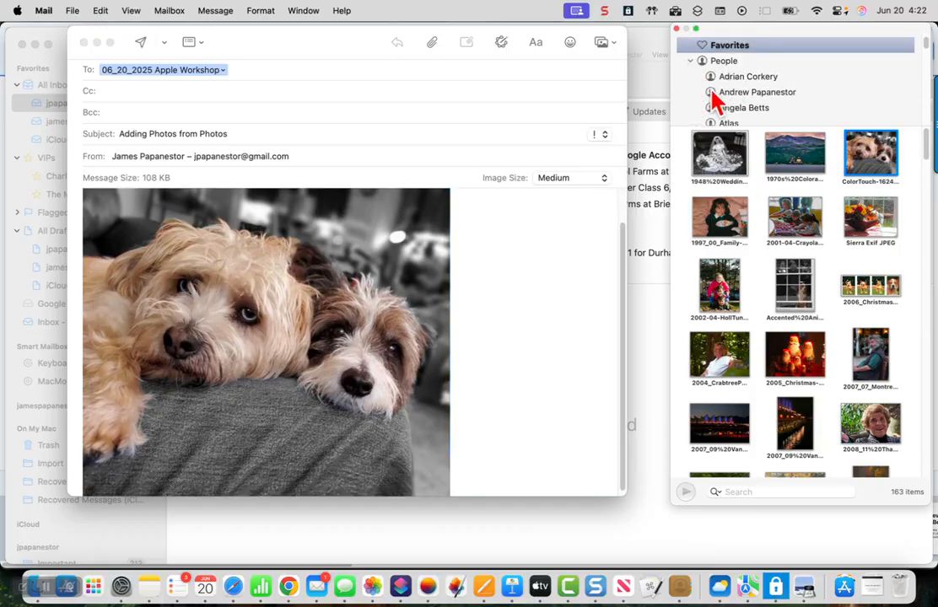
click(720, 93)
click(790, 159)
drag(790, 158, 550, 278)
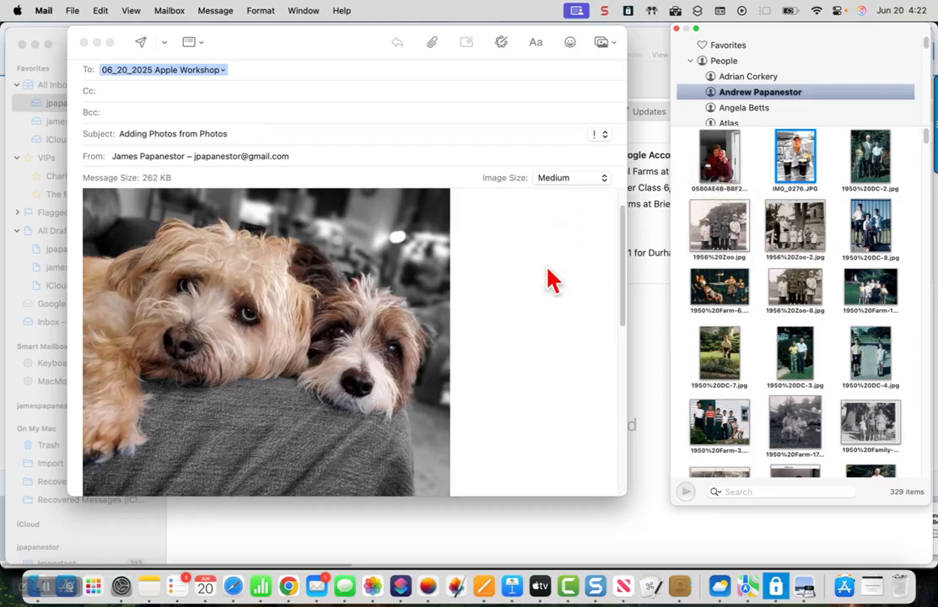
scroll(548, 278, down, 5)
scroll(438, 350, up, 2)
click(443, 346)
click(443, 346)
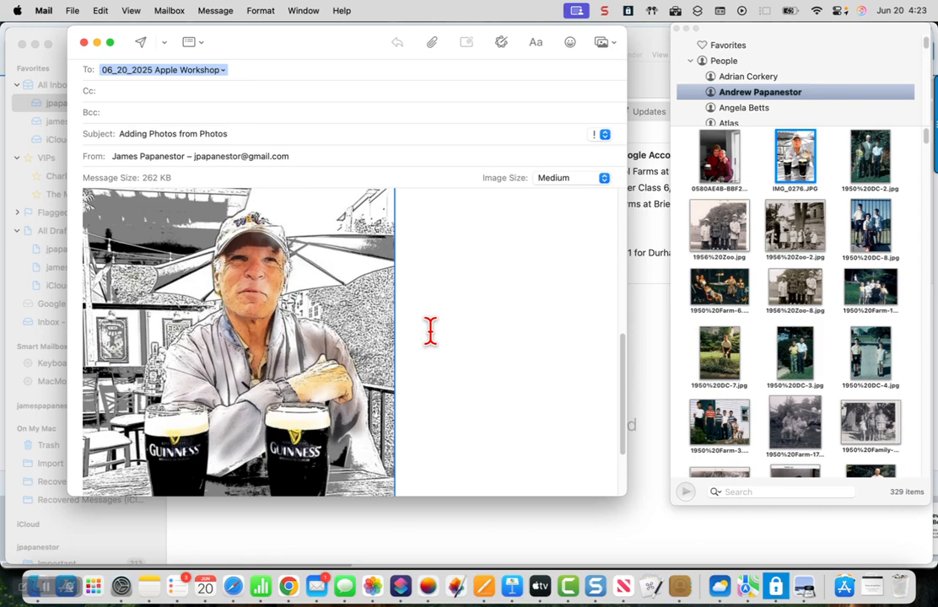
Step: Delete the IMG_0276.JPG picture from the message and try the remaining dog picture at Actual Size before setting the image size to Small
key(BackSpace)
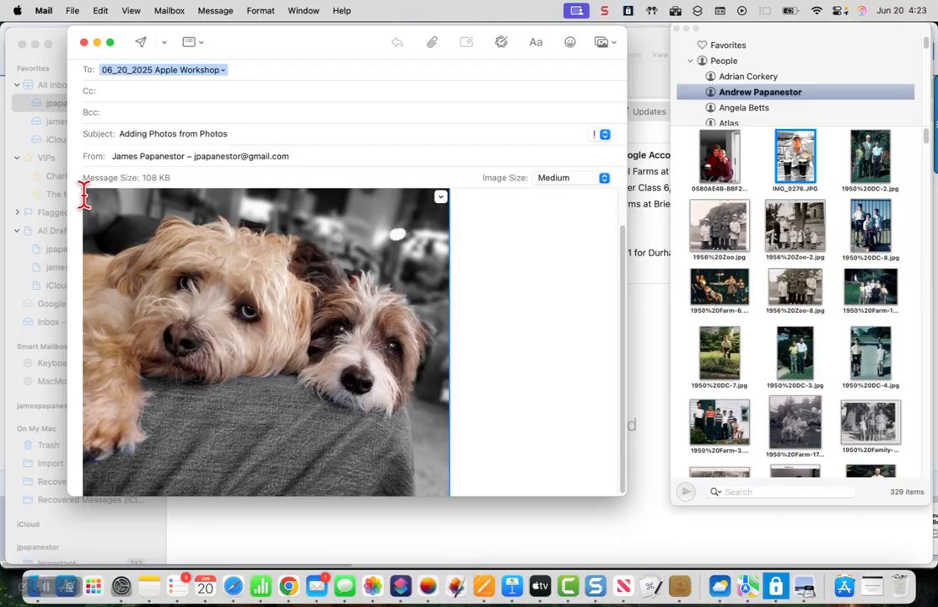
click(563, 183)
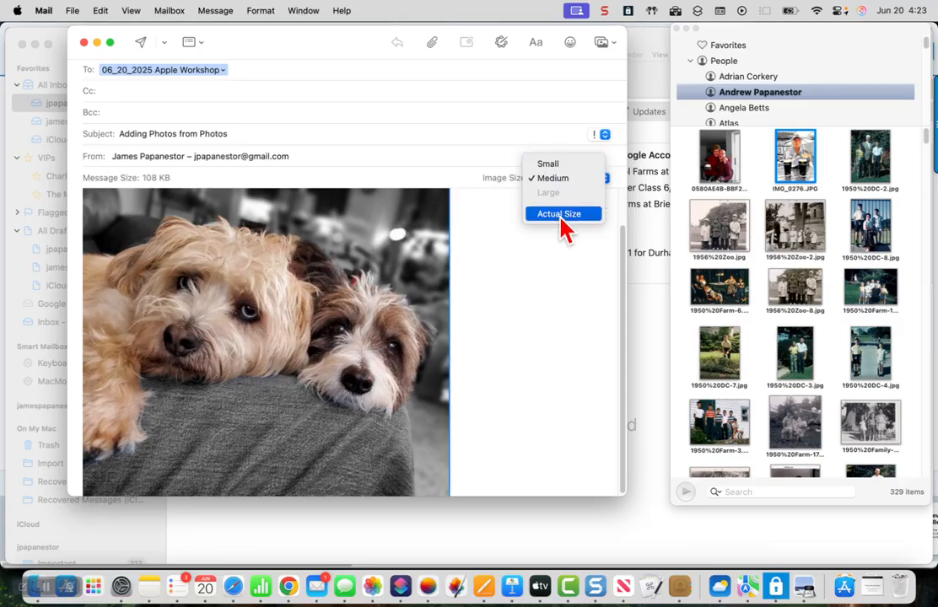
click(560, 218)
click(568, 178)
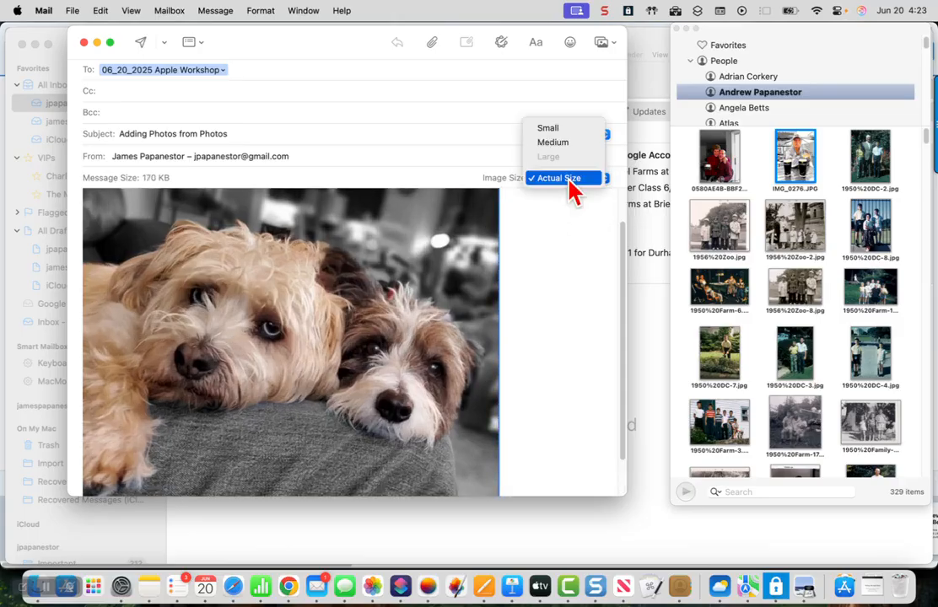
click(555, 129)
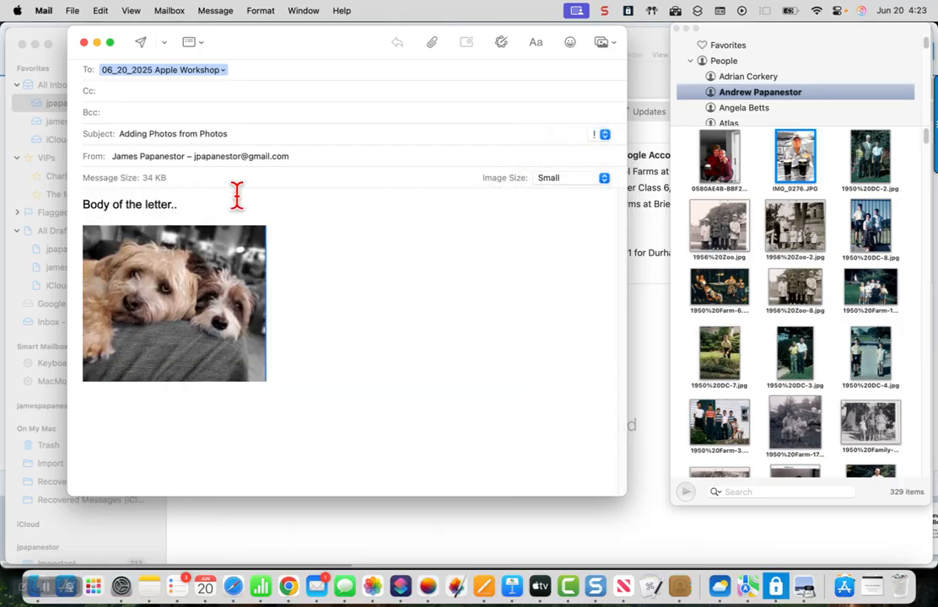
Step: Switch the dog picture's image size to Actual Size and back to Small to compare the two
click(593, 192)
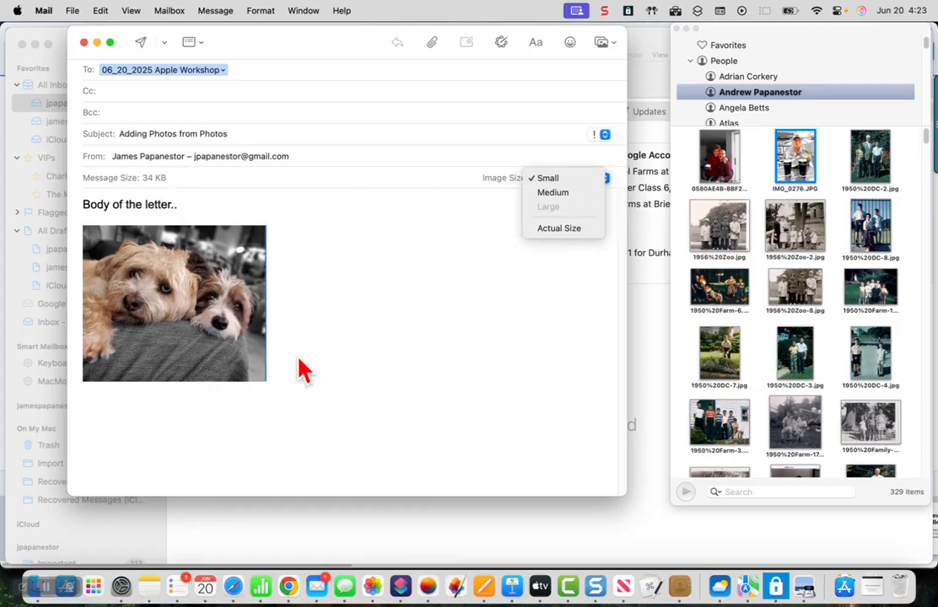
click(556, 227)
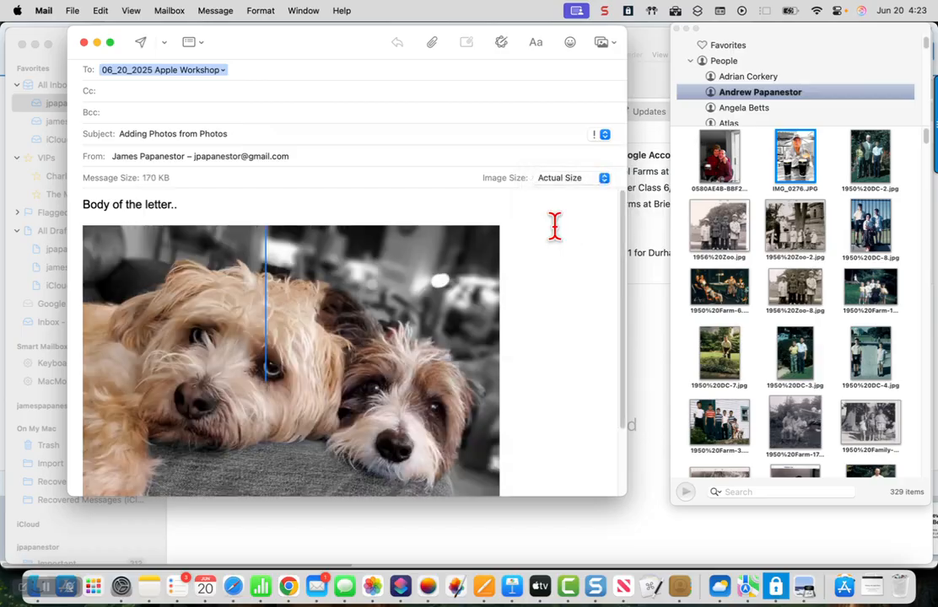
click(566, 182)
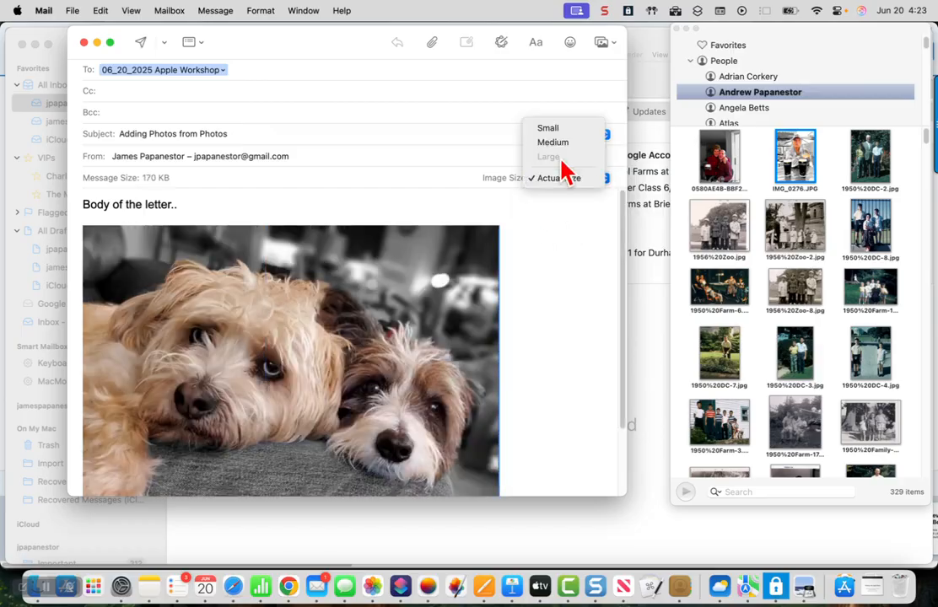
click(557, 130)
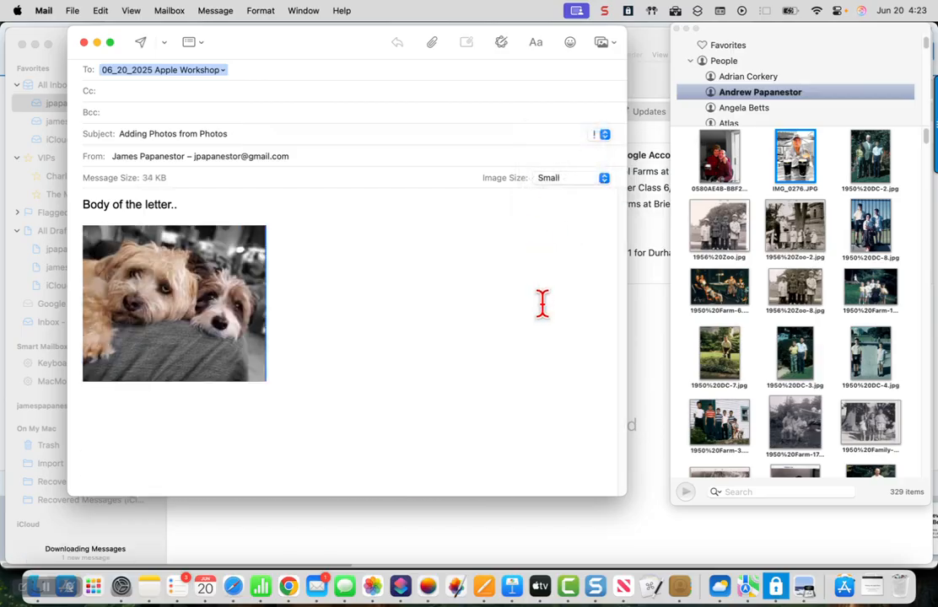
Step: Open the file chooser for attaching a file to the message and show its items as icons
click(431, 49)
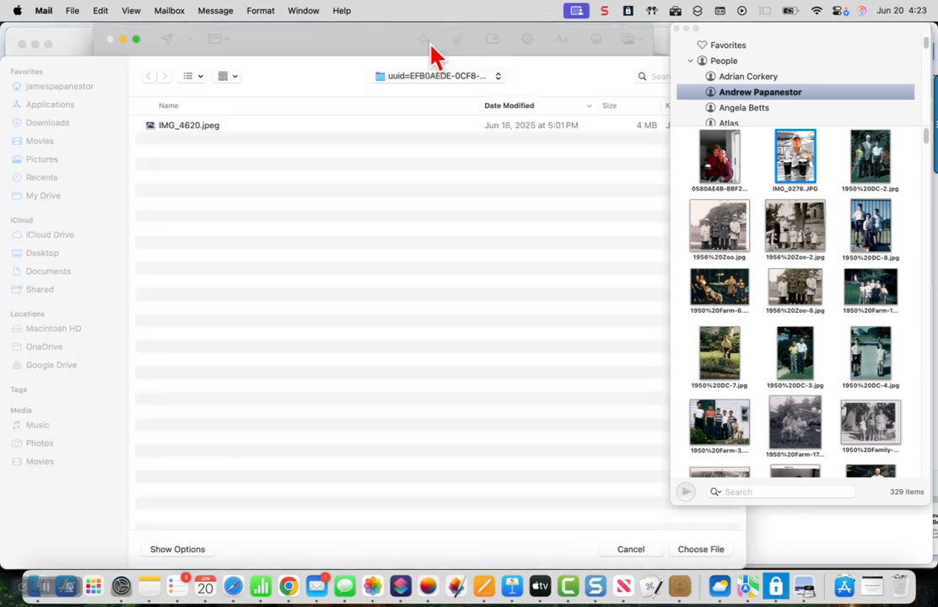
click(171, 135)
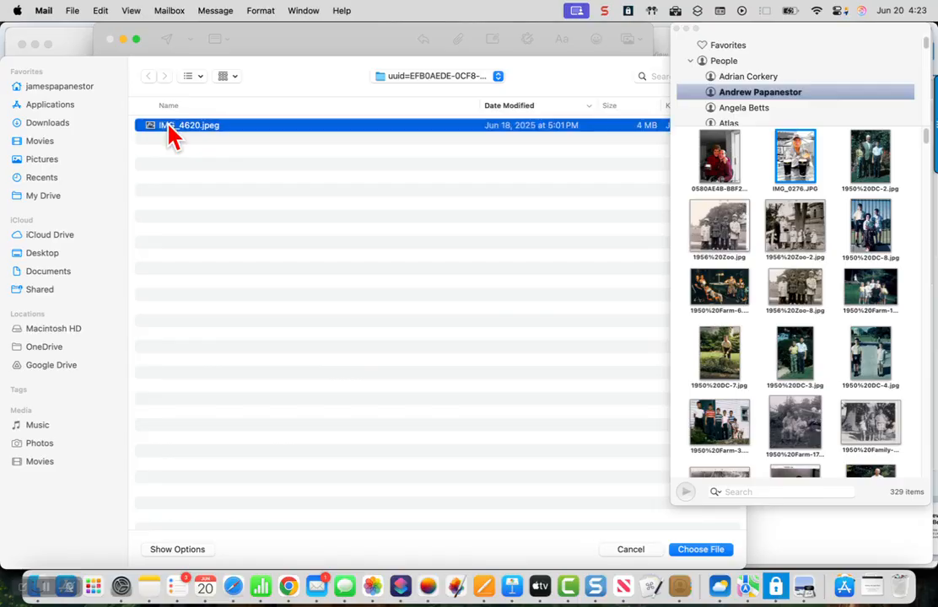
click(200, 77)
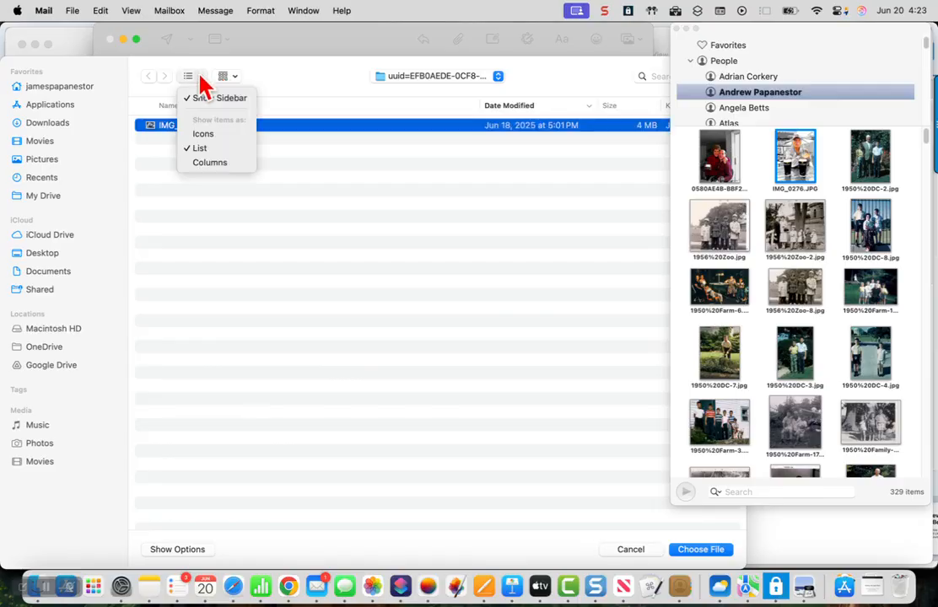
click(209, 136)
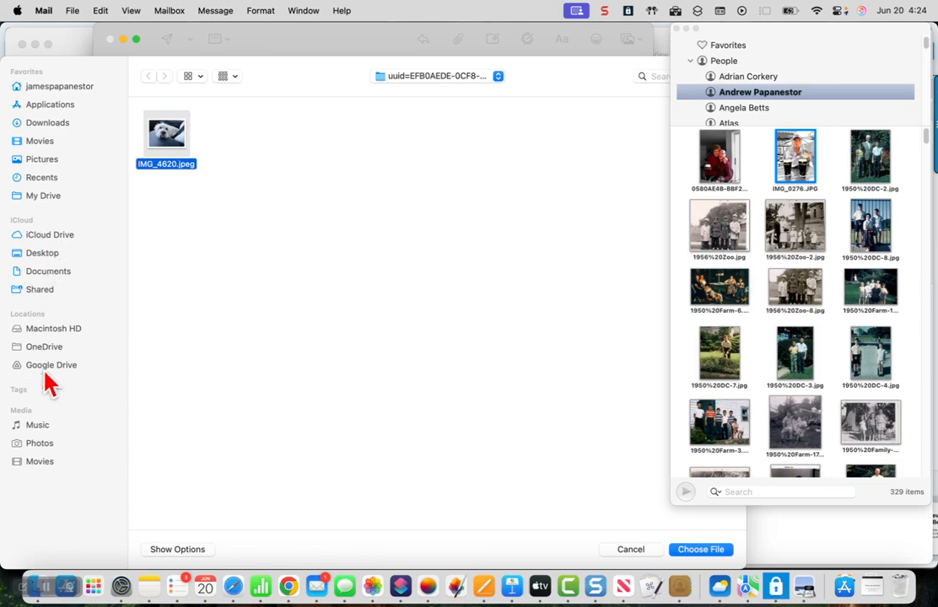
Step: Browse the Photos media library in the file chooser and insert the painted bull mural picture after the dog picture
click(39, 445)
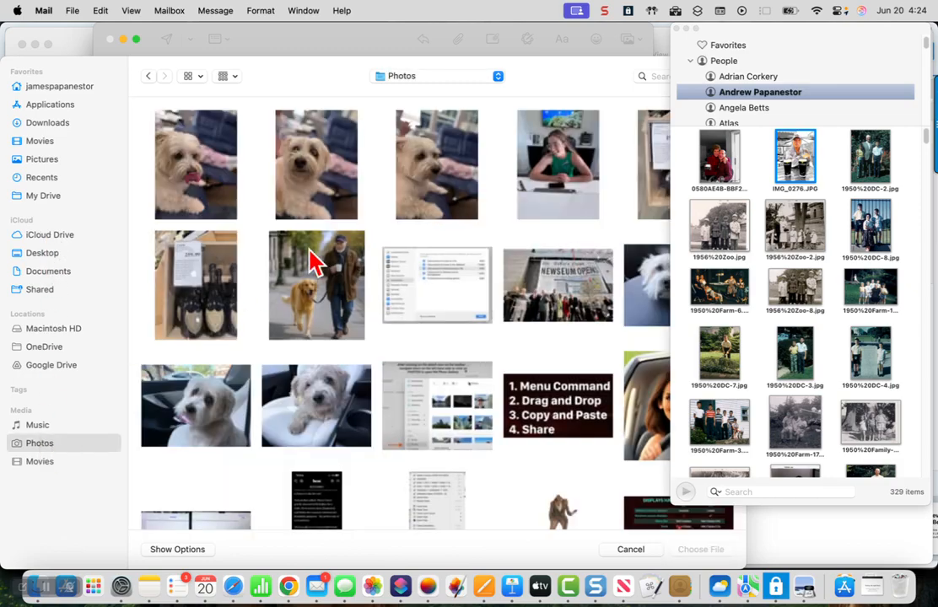
scroll(312, 262, down, 10)
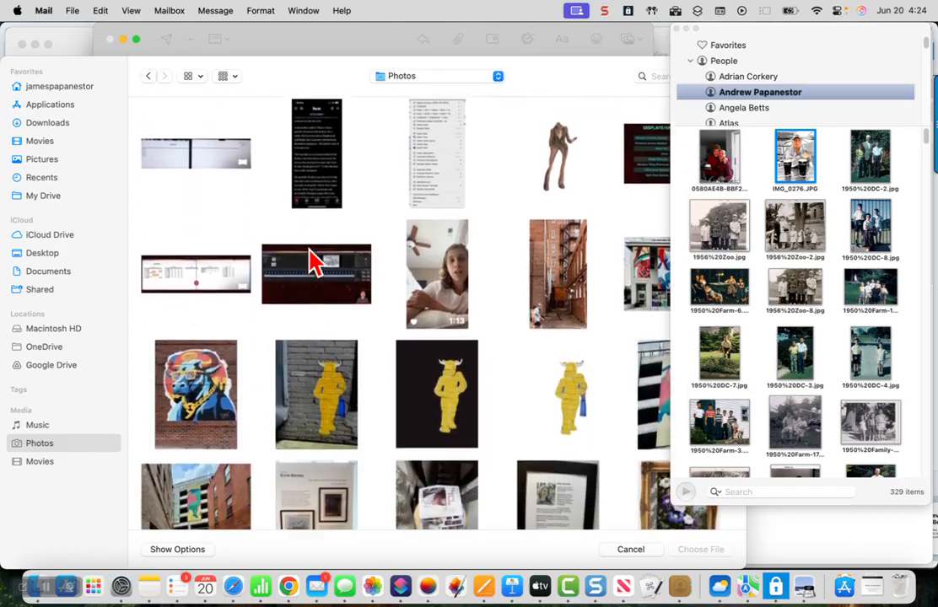
click(193, 329)
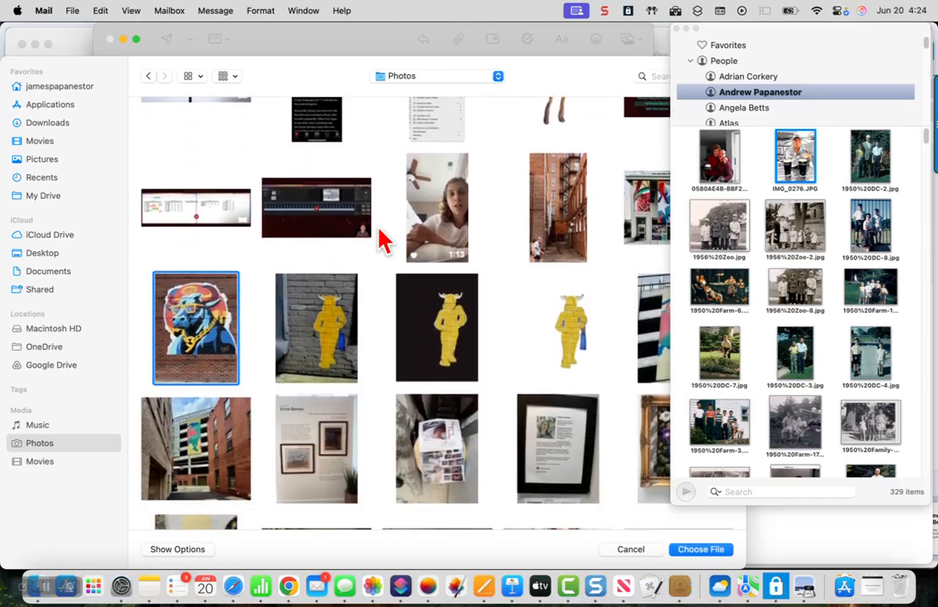
click(700, 550)
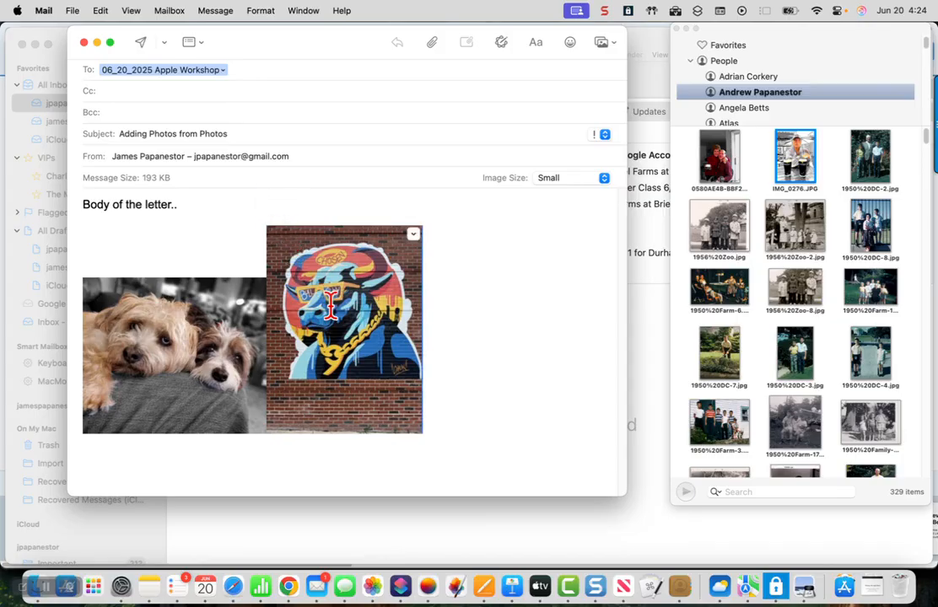
Step: Set the message's image size to Large and look over the enlarged bull mural picture
click(574, 178)
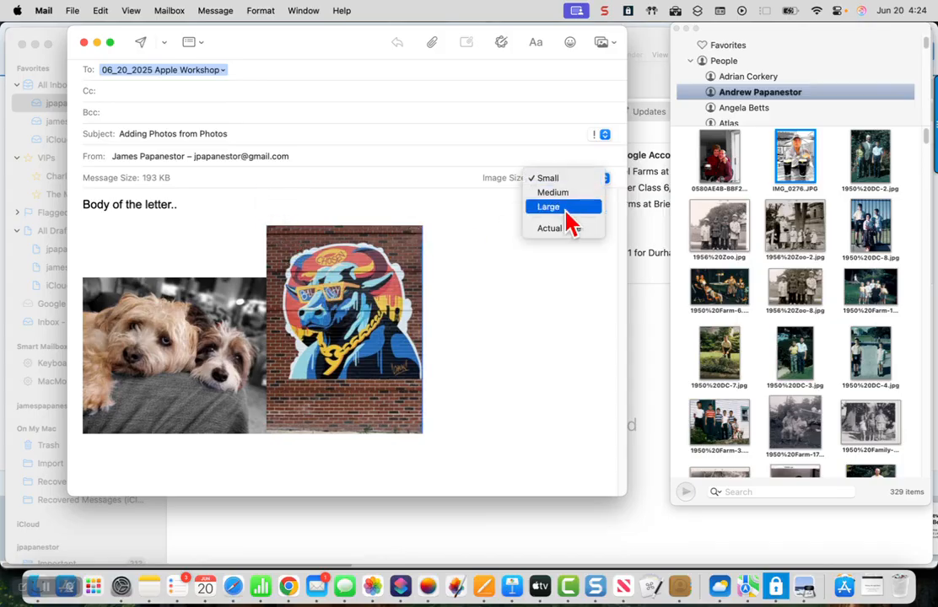
click(566, 209)
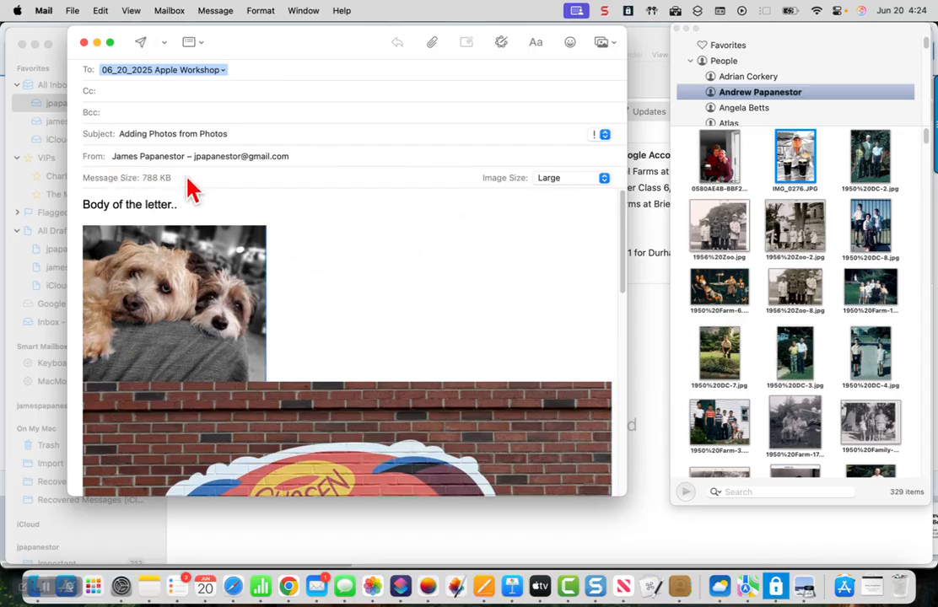
scroll(394, 299, down, 5)
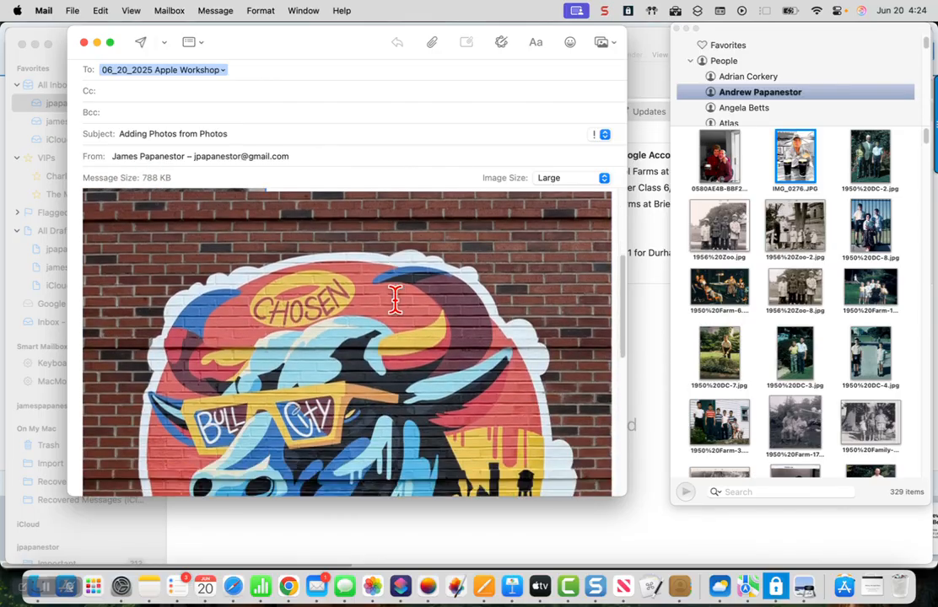
scroll(394, 300, down, 10)
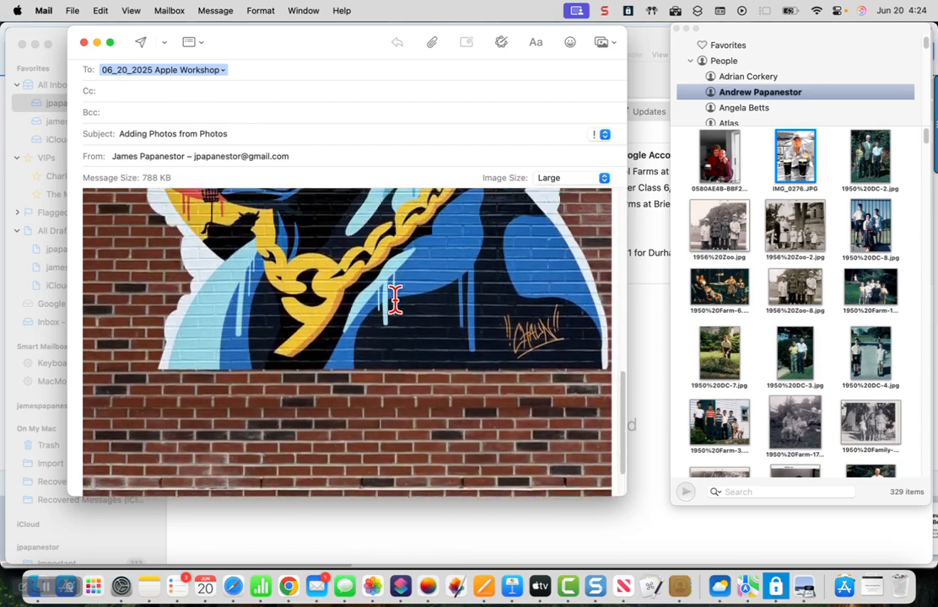
scroll(394, 299, up, 10)
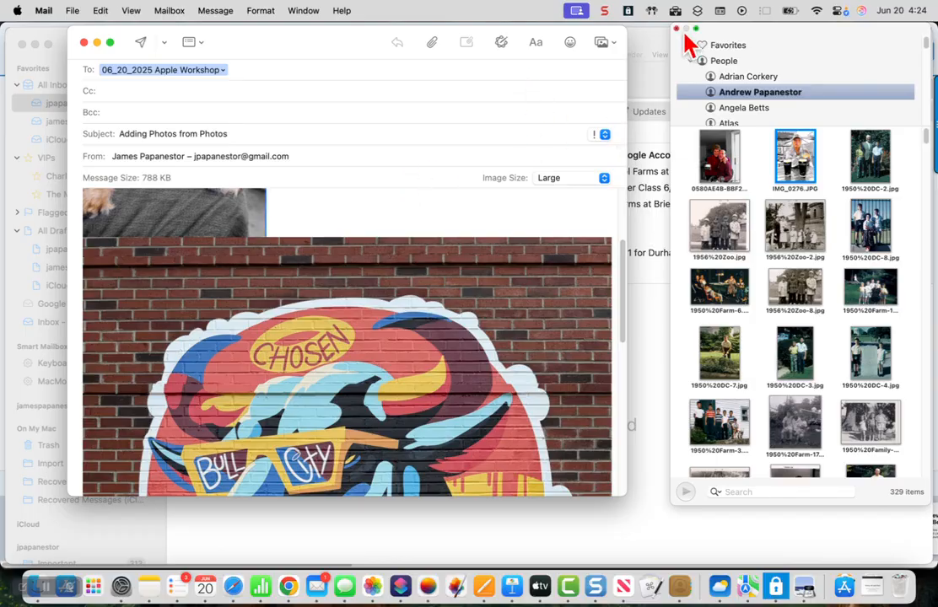
Step: Close the photo browser and delete both the bull mural and the two-dogs pictures from the message
click(676, 29)
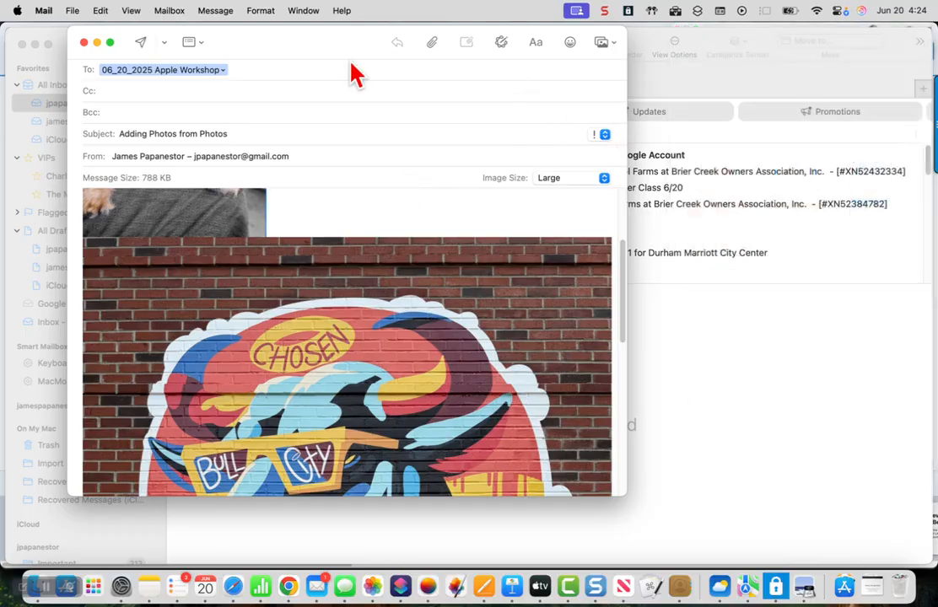
drag(341, 50, 614, 57)
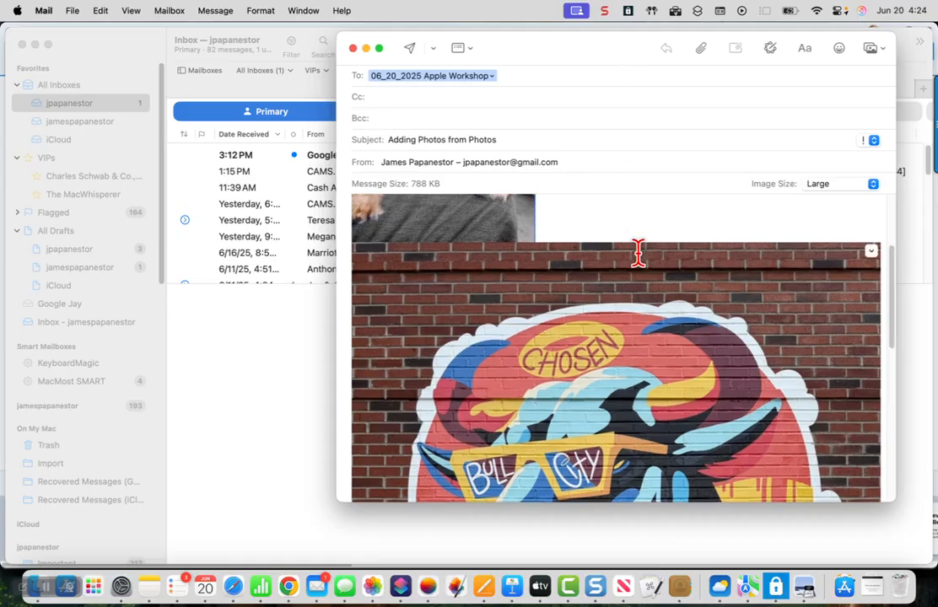
scroll(638, 250, down, 10)
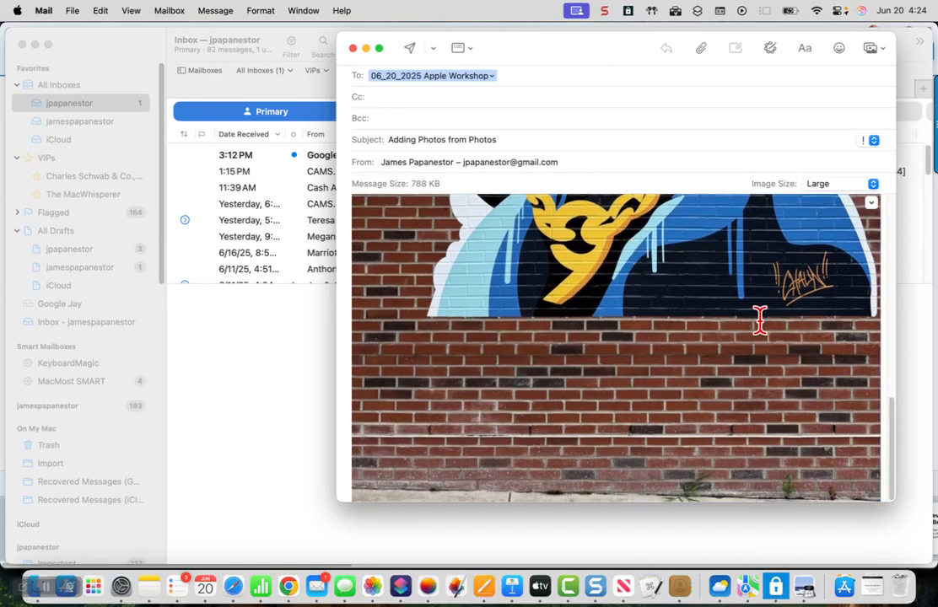
key(BackSpace)
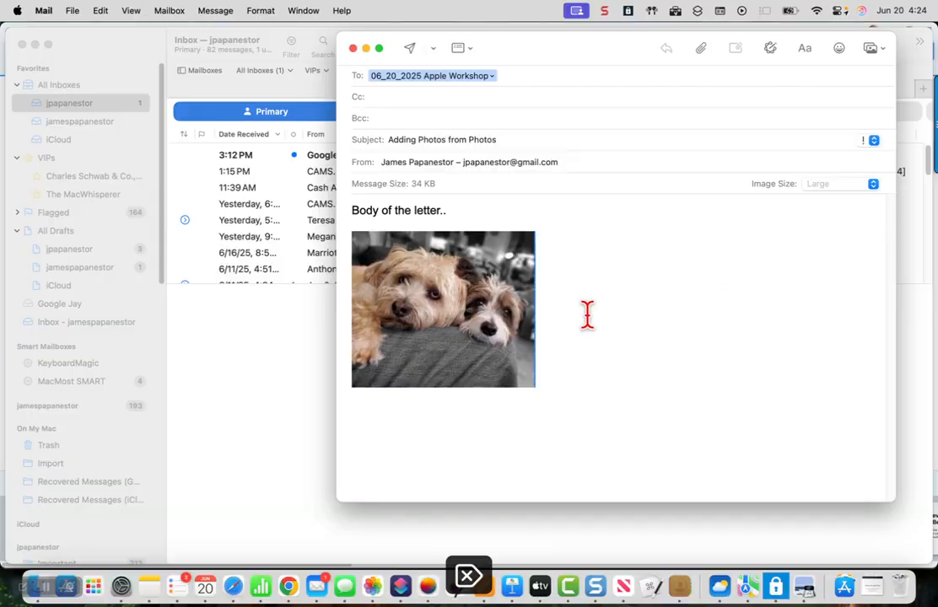
key(BackSpace)
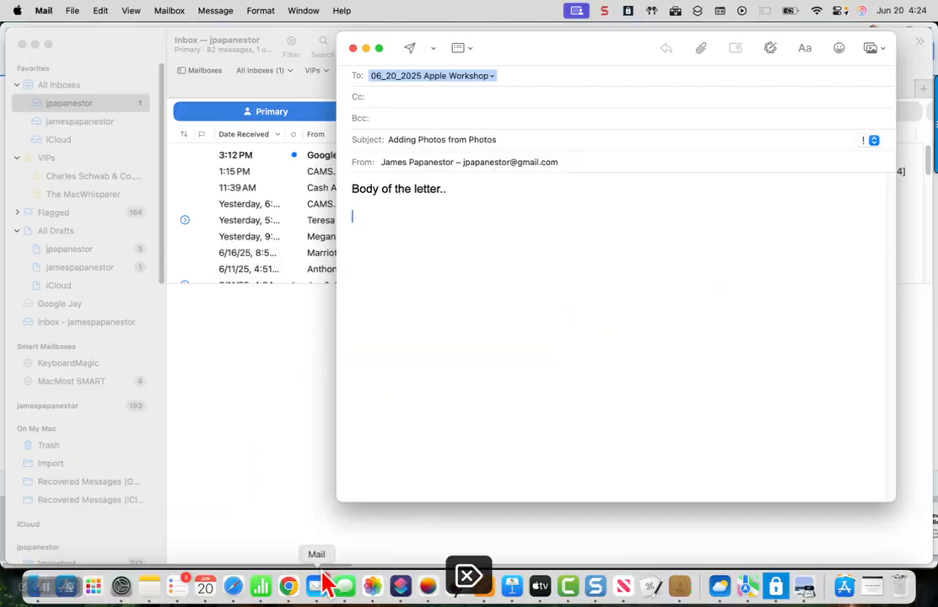
Step: Switch to Photos, shrink its window, return to the 2023 Family album, and arrange the message window beside it
click(373, 588)
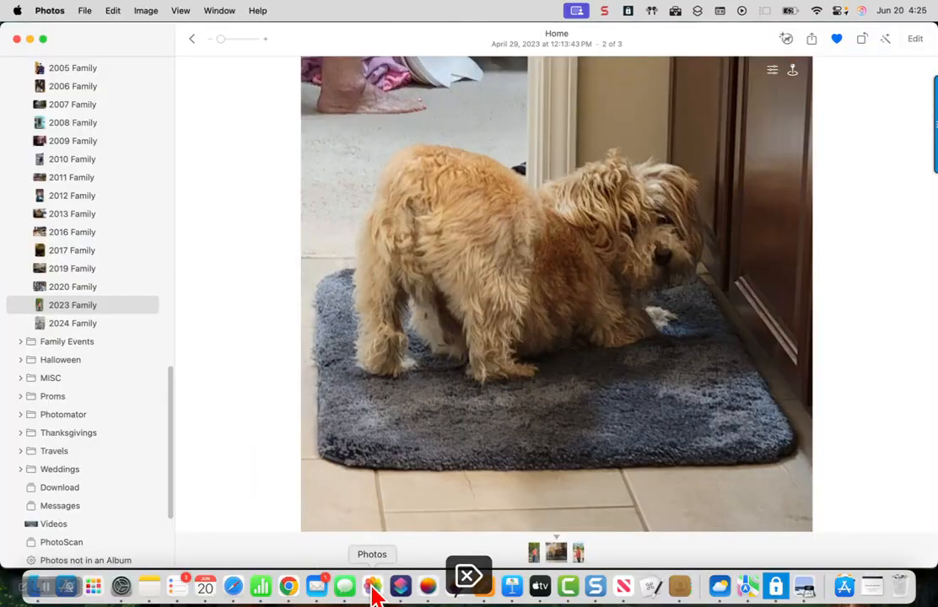
drag(7, 32, 124, 89)
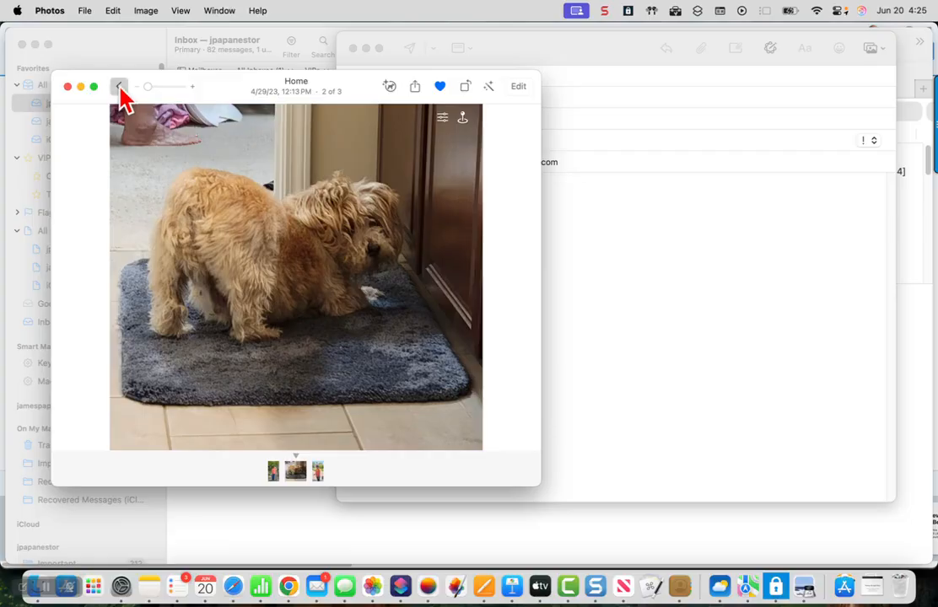
click(120, 87)
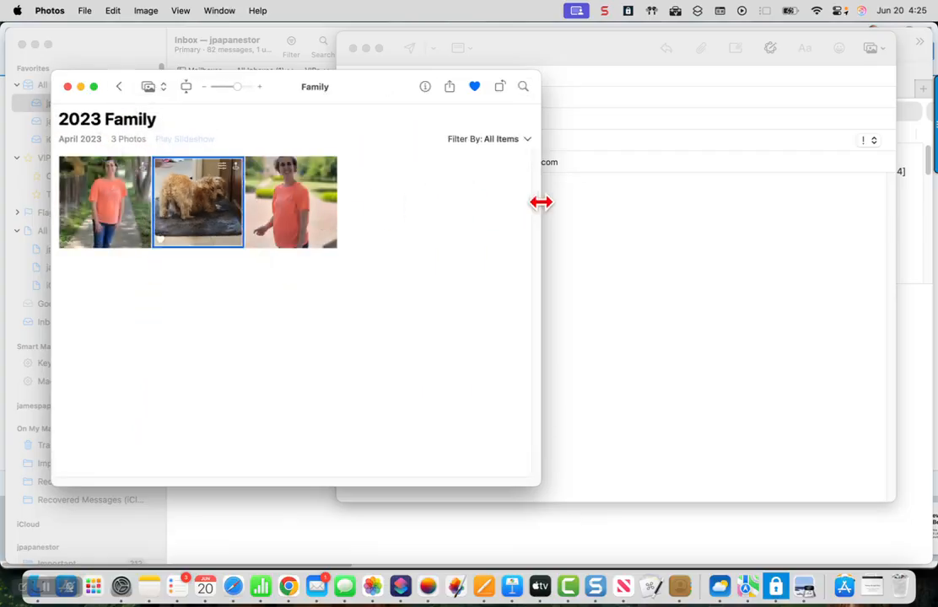
drag(596, 46, 698, 64)
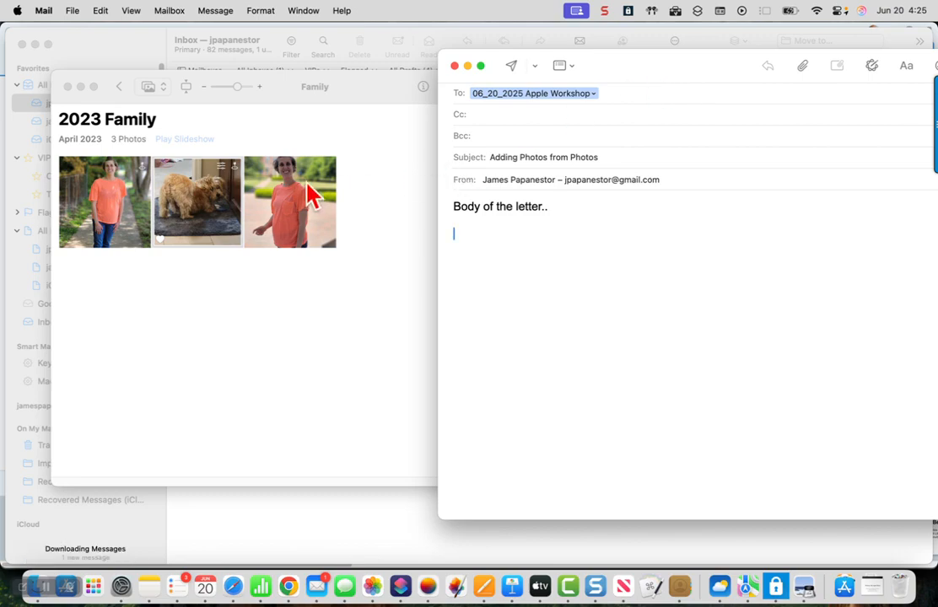
Step: Insert the first photo of the 2023 Family album into the message body below the text and minimize the Photos window
click(109, 202)
drag(109, 202, 696, 323)
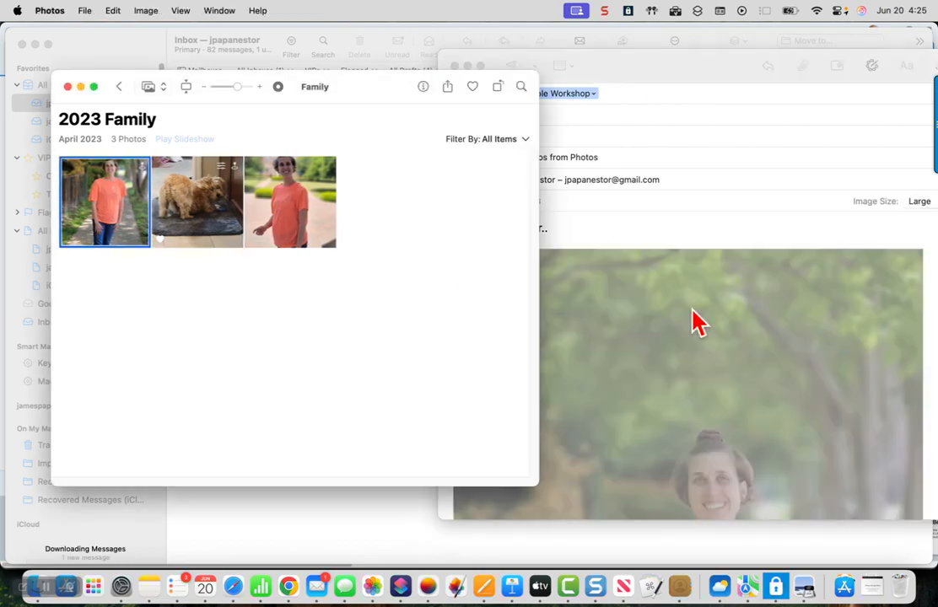
click(80, 86)
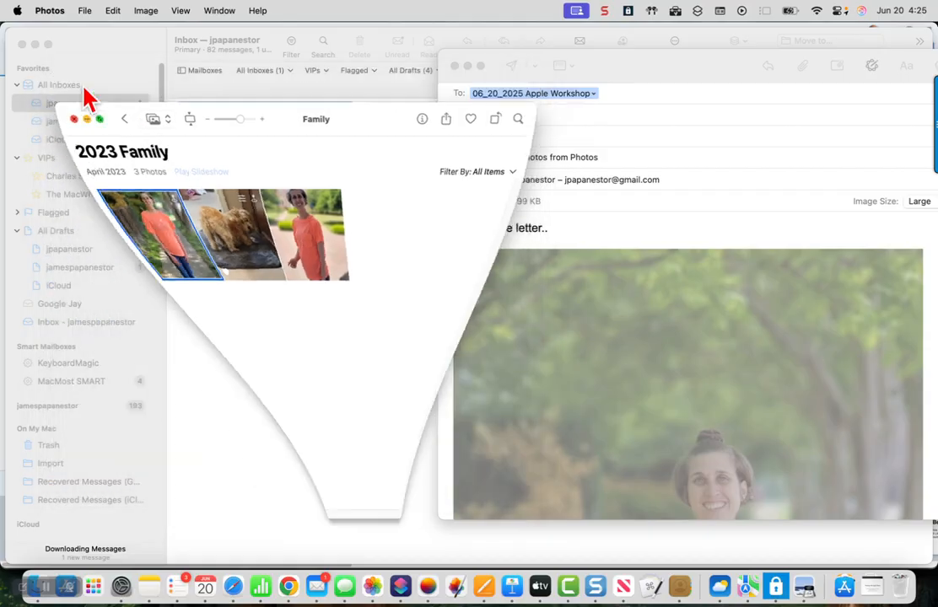
Step: Move the message window fully into view, place the cursor between the body text and the photo, and look over the inserted photo
drag(666, 63, 373, 52)
click(344, 222)
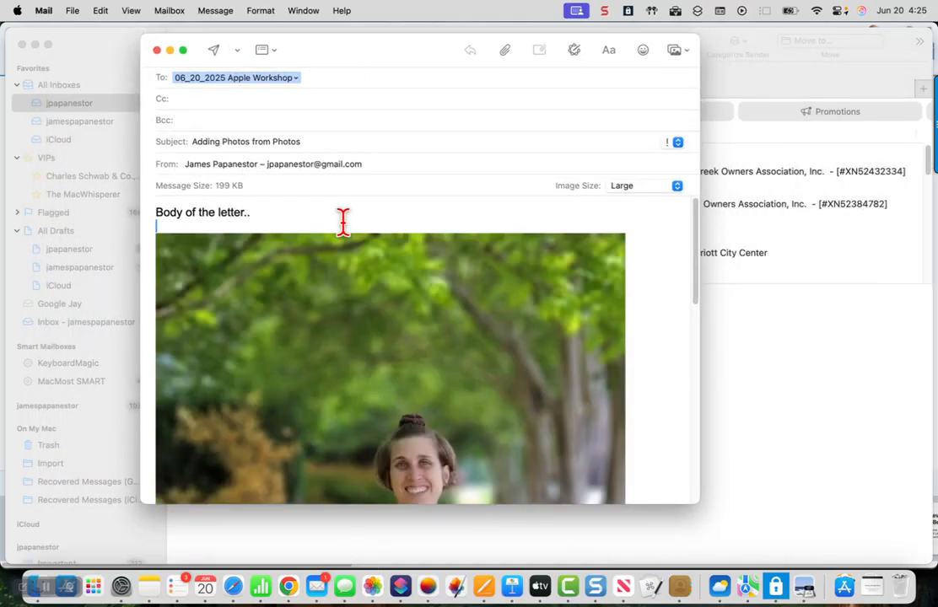
scroll(343, 222, down, 10)
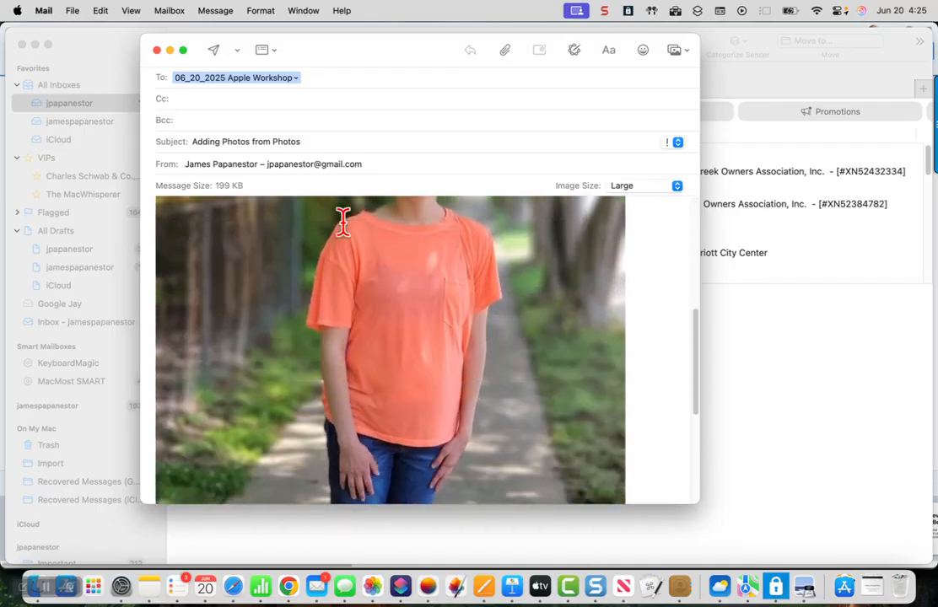
scroll(343, 222, up, 3)
scroll(343, 221, up, 5)
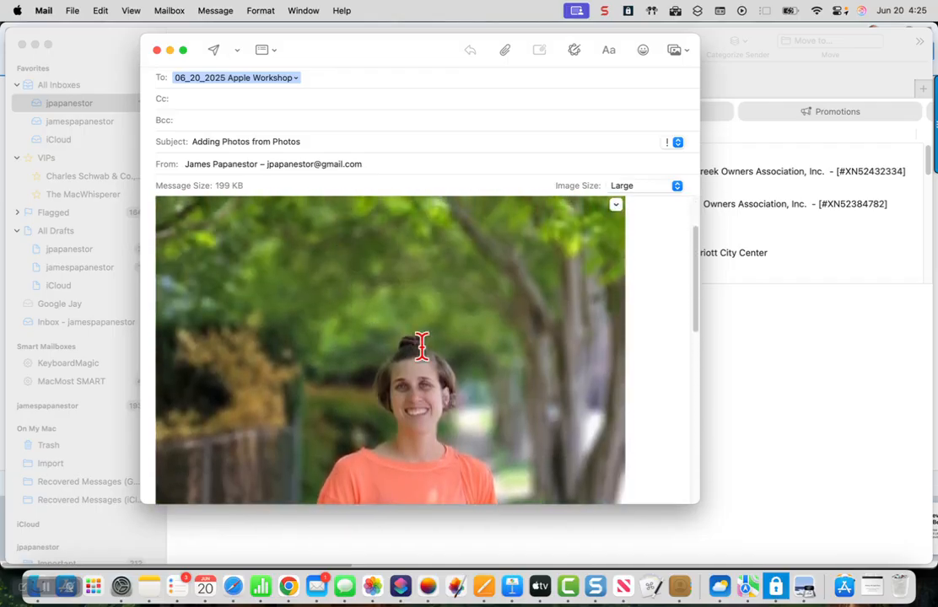
Step: Look over the inserted photo and reduce the message's image size first to Medium and finally to Small
scroll(402, 344, down, 10)
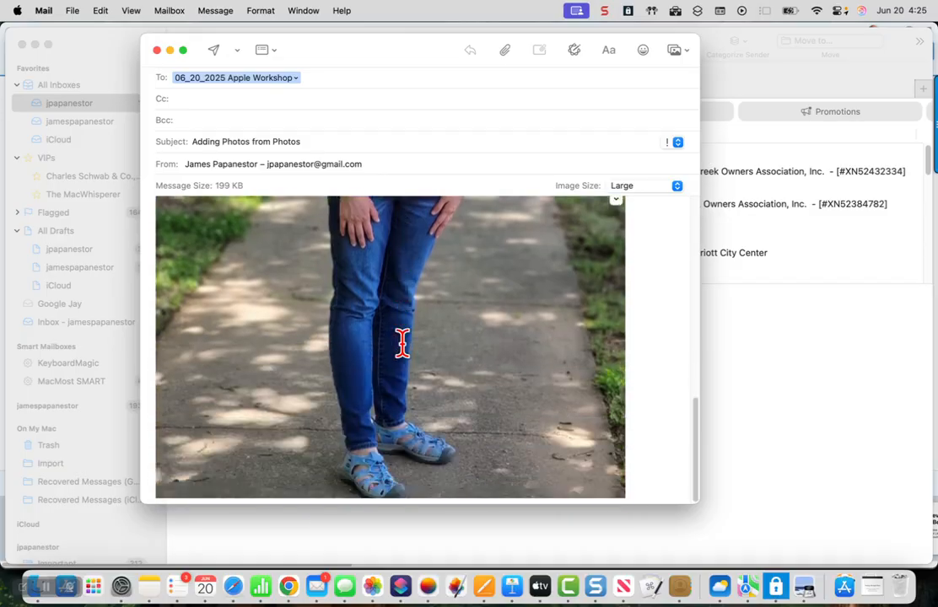
scroll(402, 341, up, 5)
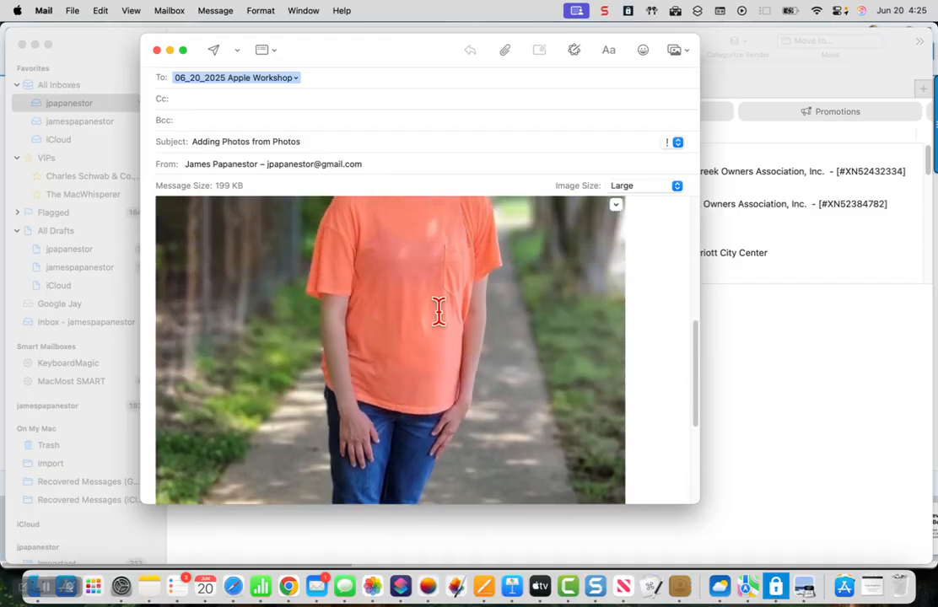
click(633, 186)
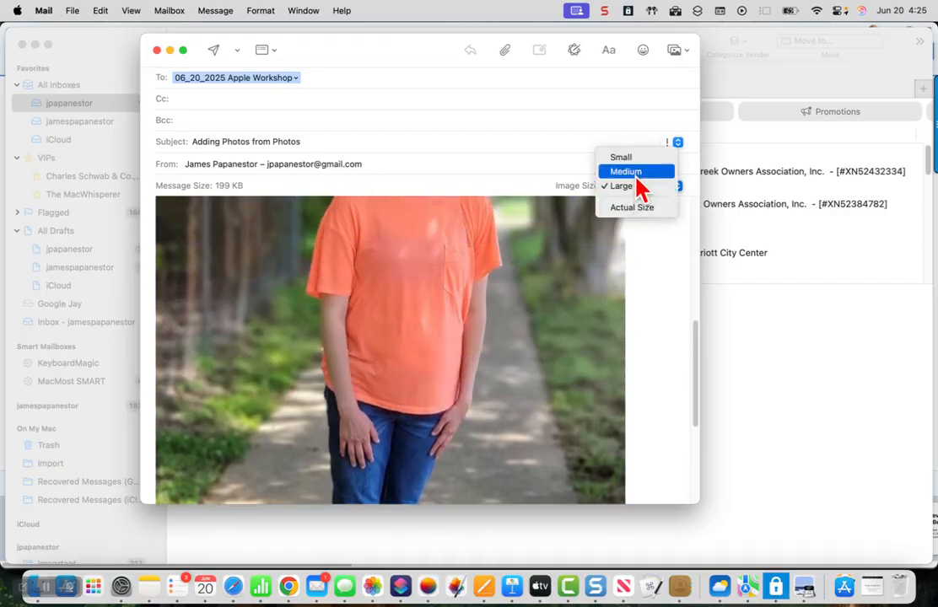
click(632, 173)
click(638, 184)
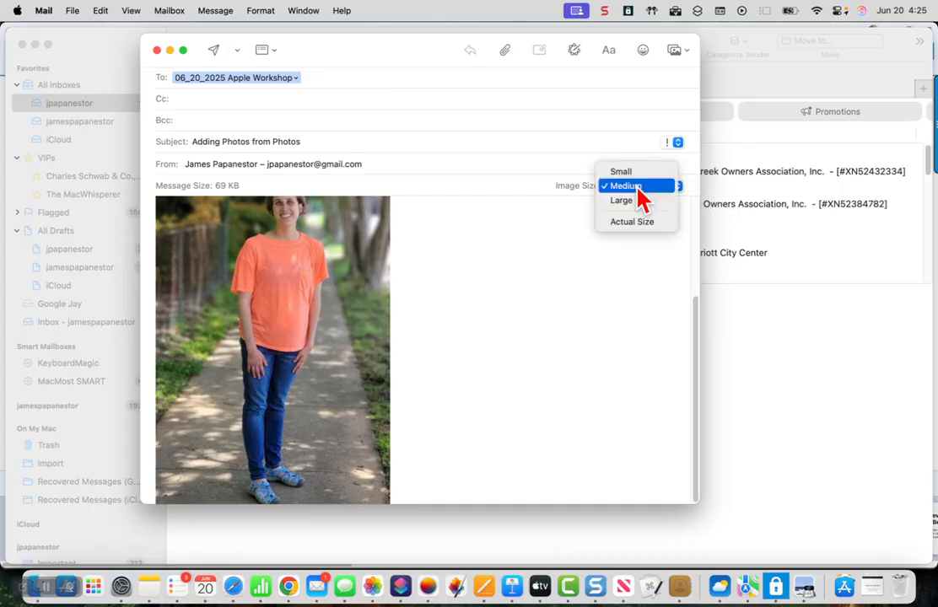
click(636, 172)
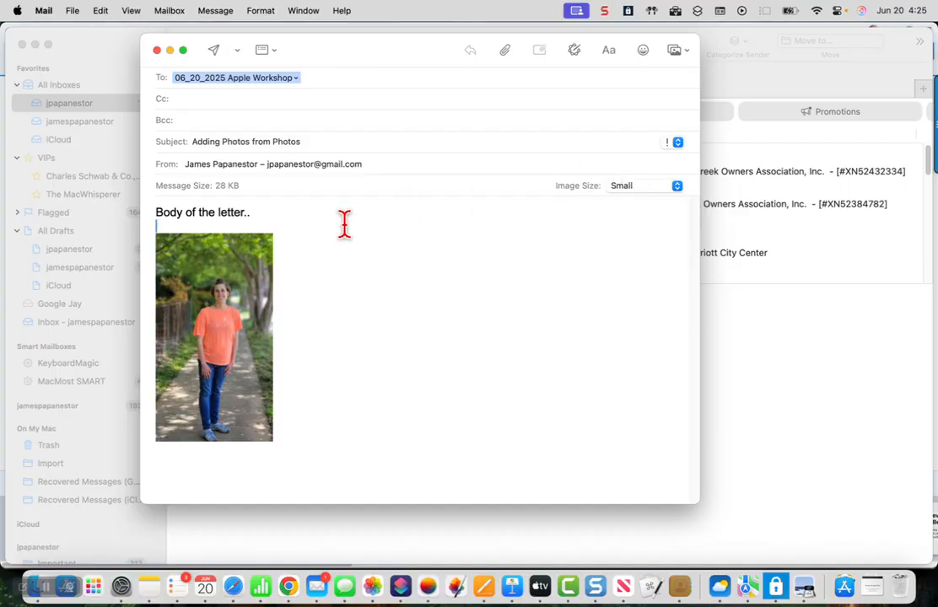
Step: Set the message's image size to Actual Size and look over the enlarged photo in the body
click(631, 186)
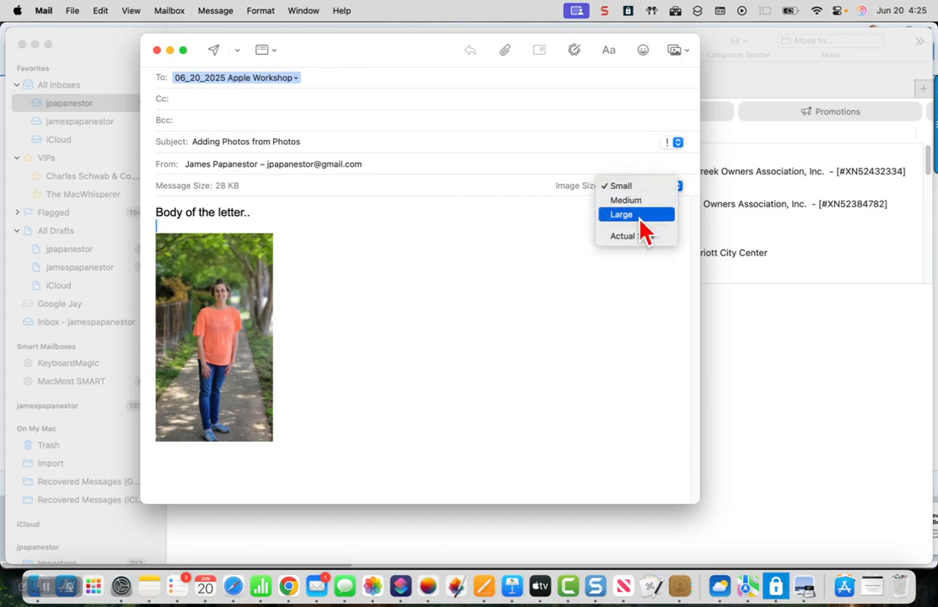
click(639, 238)
scroll(638, 238, down, 15)
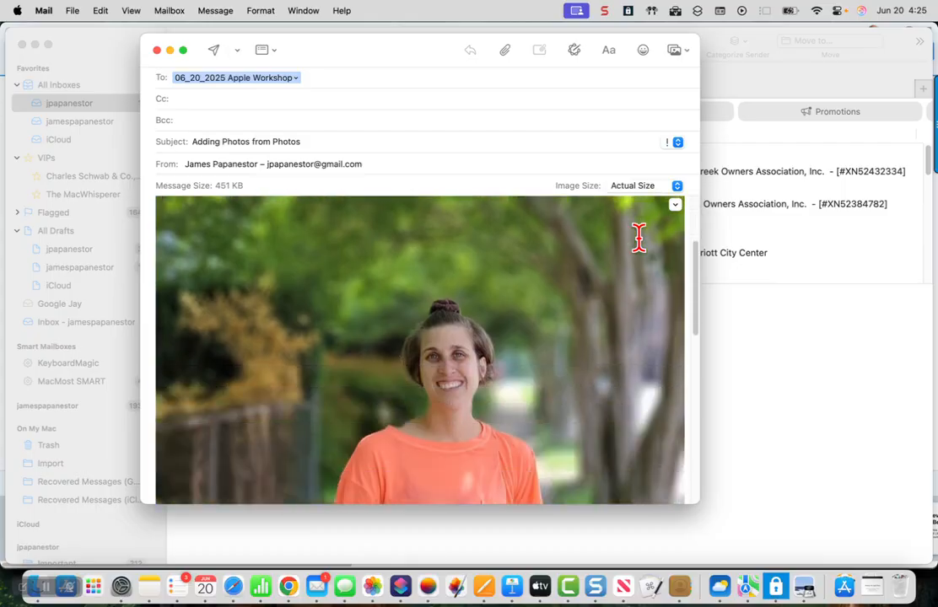
scroll(638, 237, up, 15)
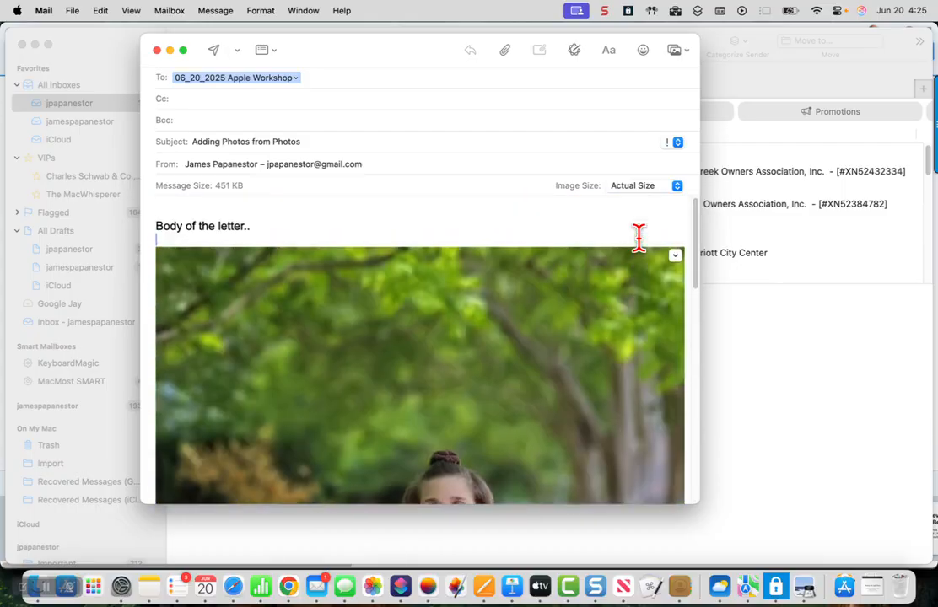